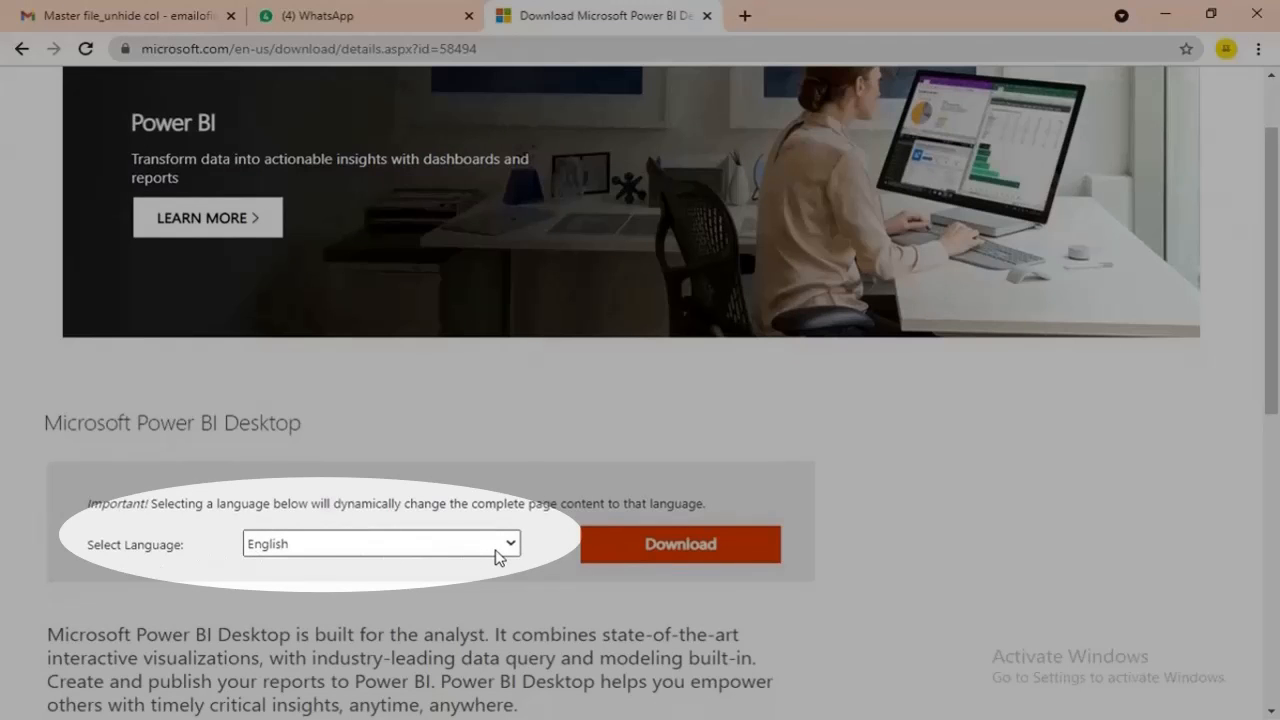
- Download the English 64-bit Power BI Desktop installer, PBIDesktopSetup_x64.exe, from the Microsoft Download Center
left_click(497, 552)
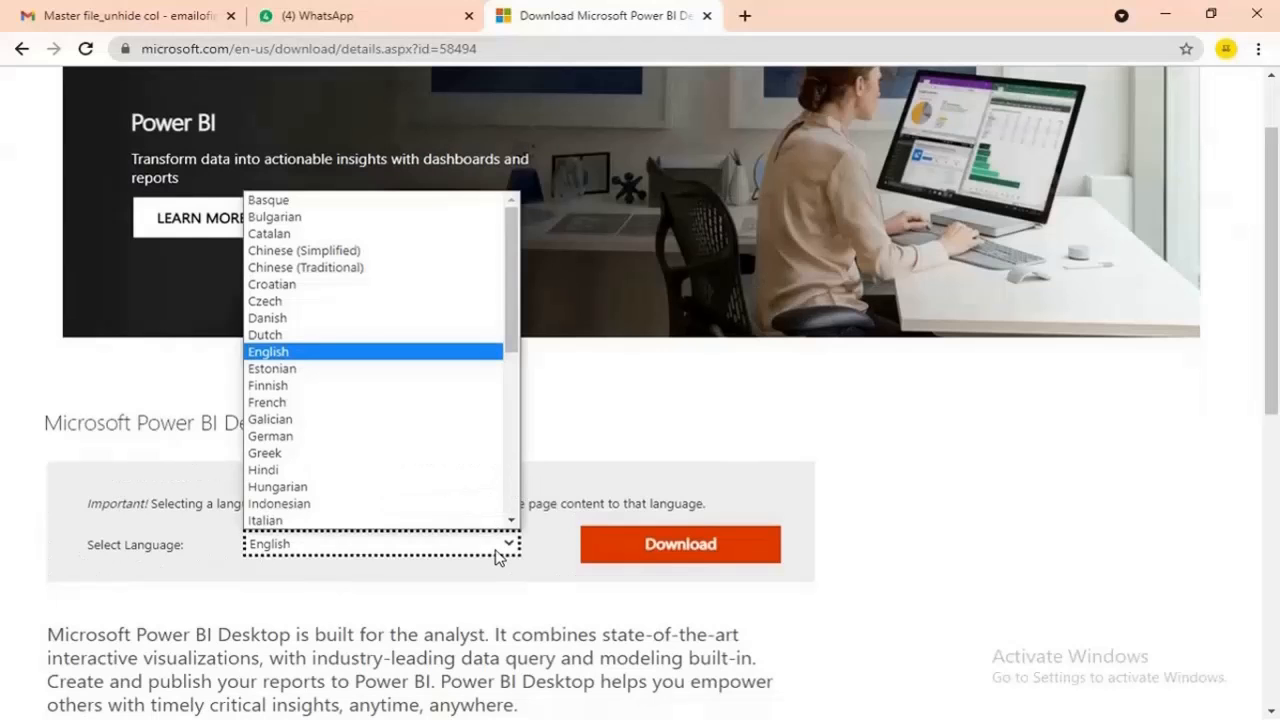
left_click(497, 556)
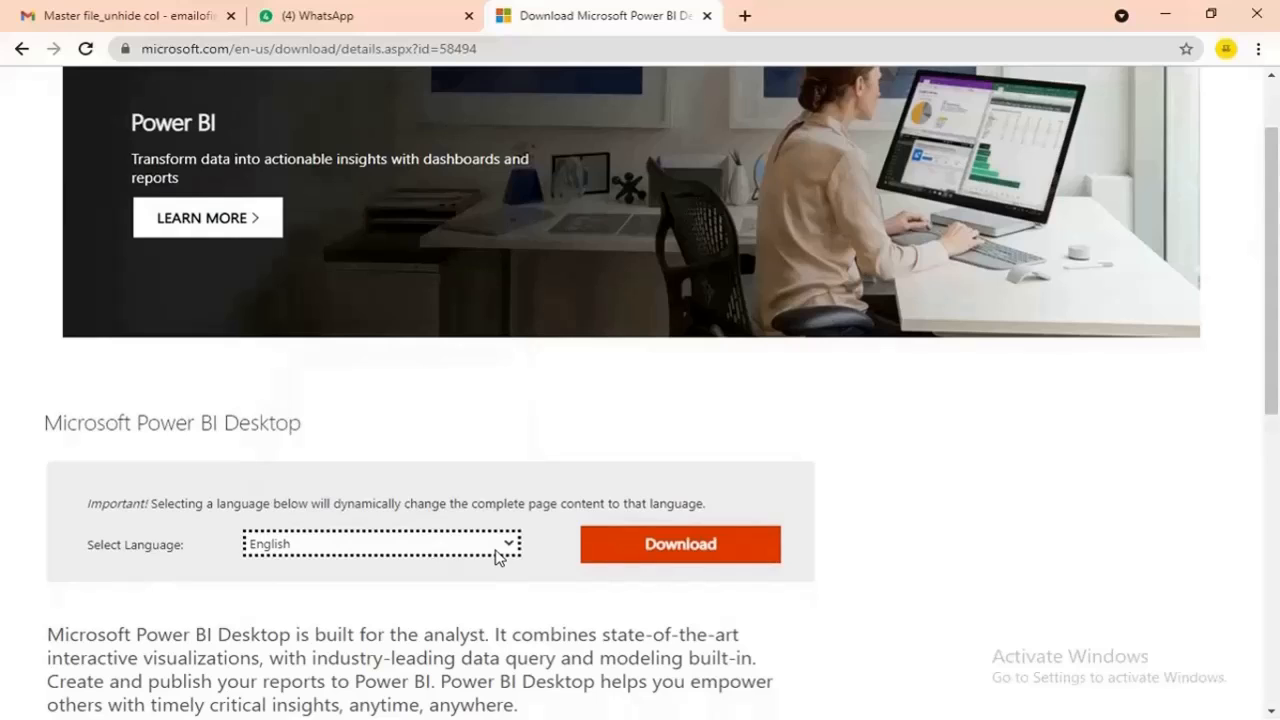
left_click(665, 556)
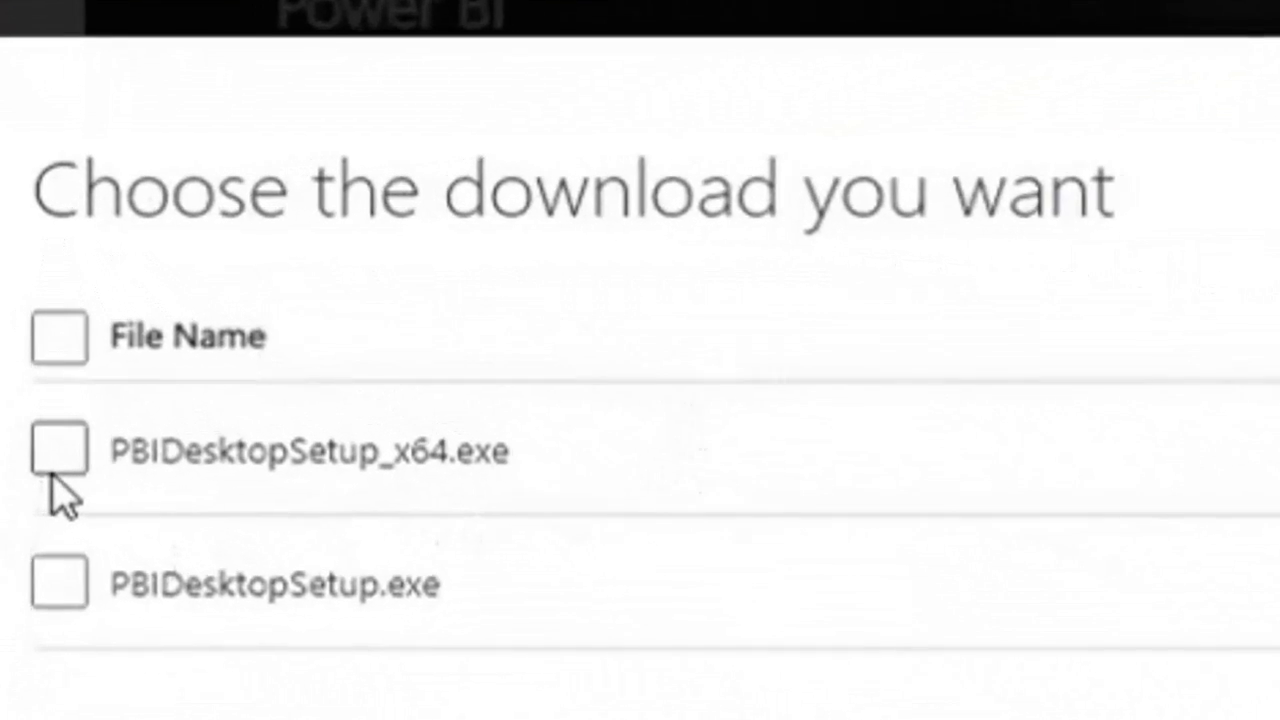
left_click(58, 452)
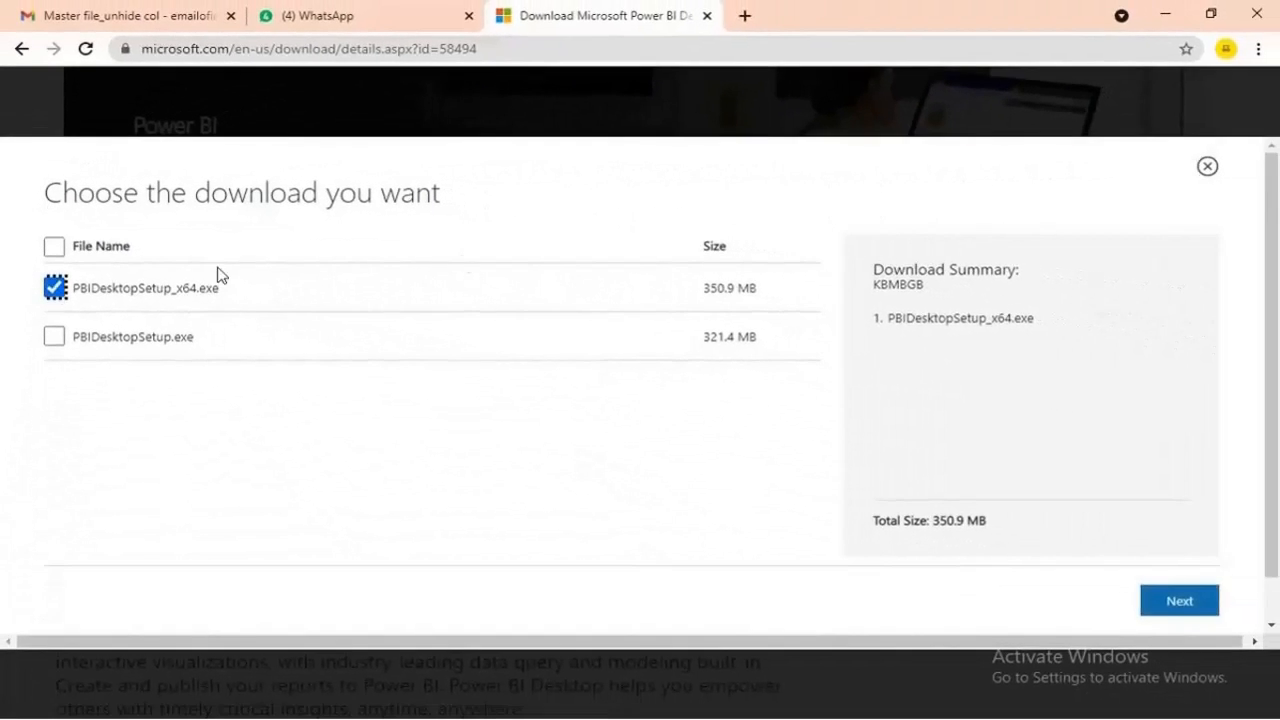
left_click(1180, 603)
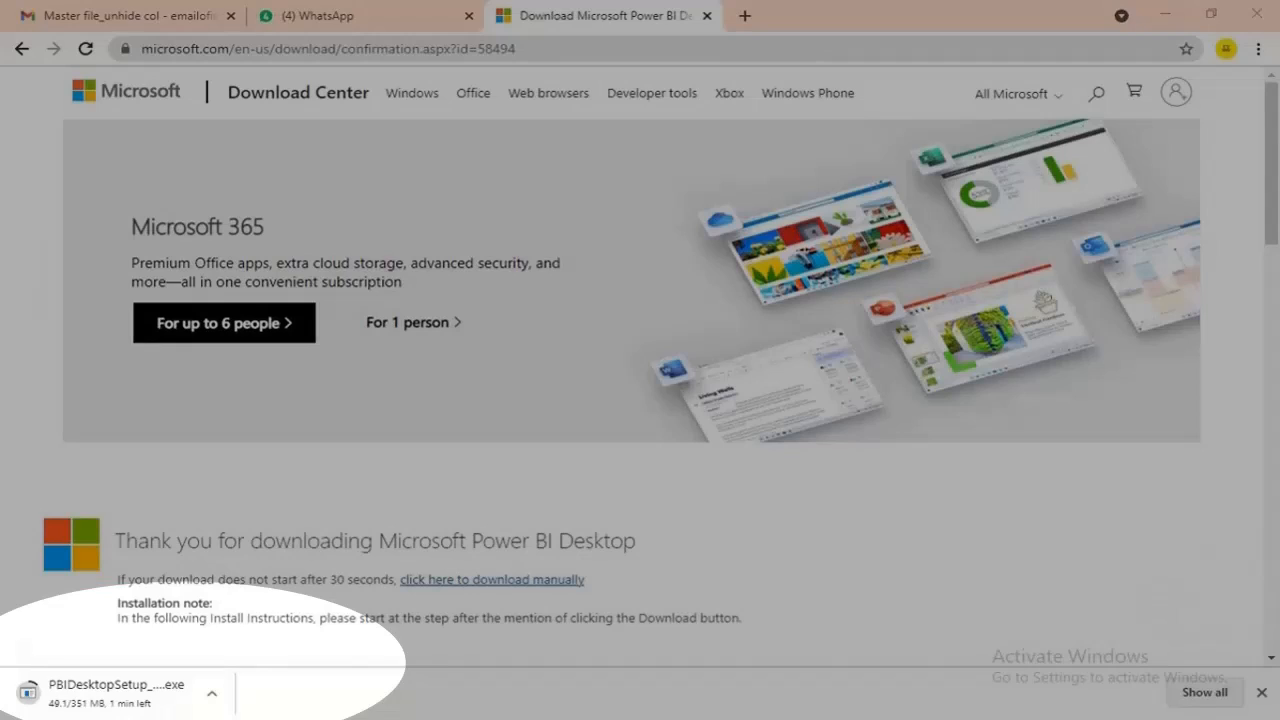
- Start the Power BI Desktop setup in English and accept the license agreement
left_click(1220, 718)
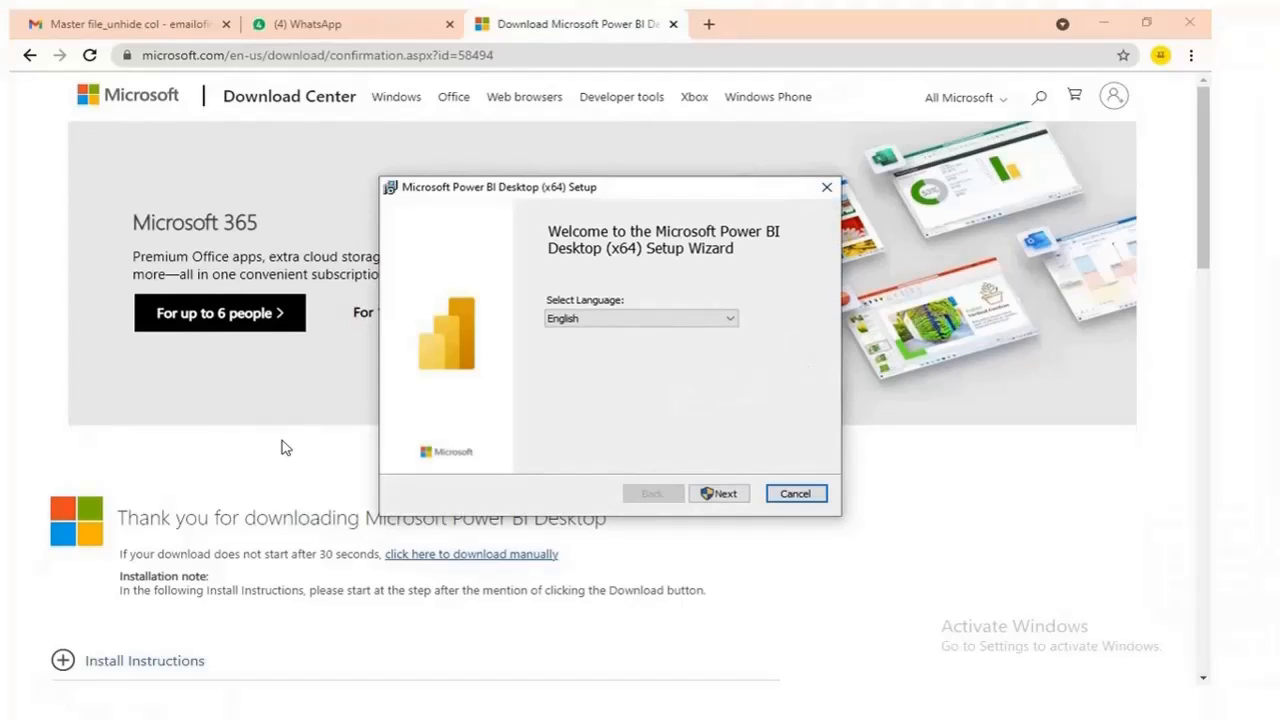
left_click(716, 500)
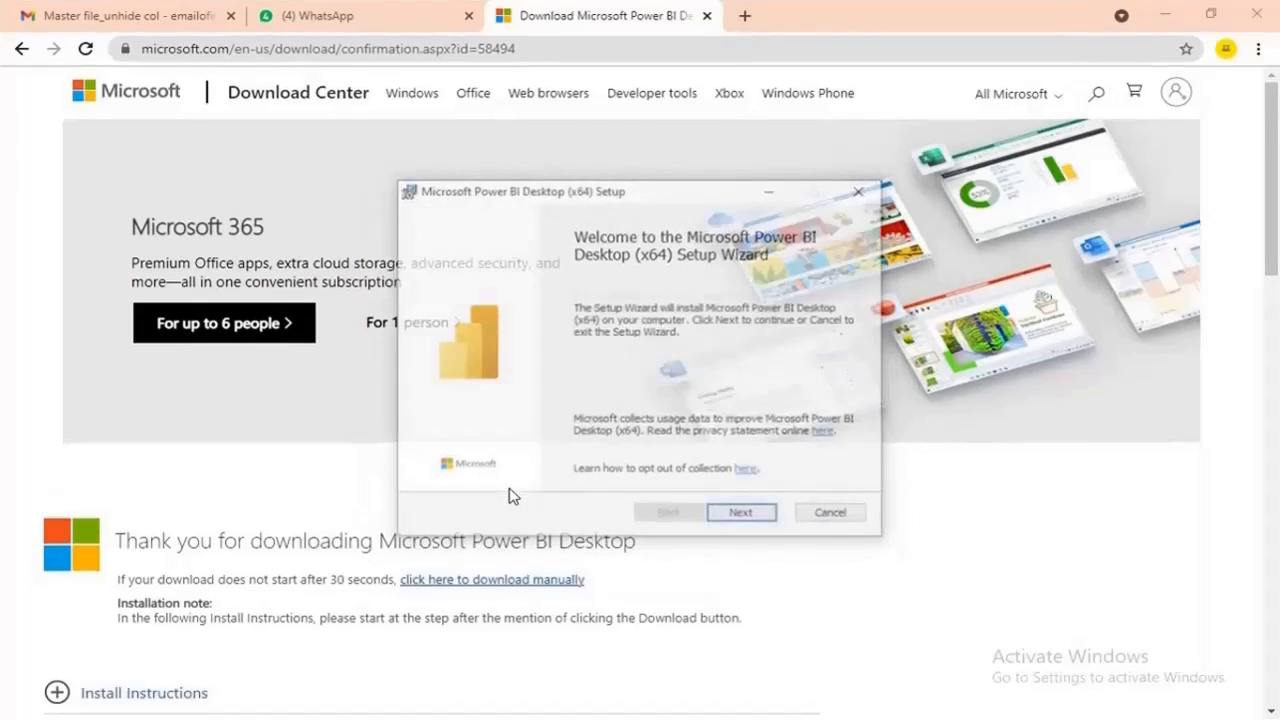
left_click(742, 515)
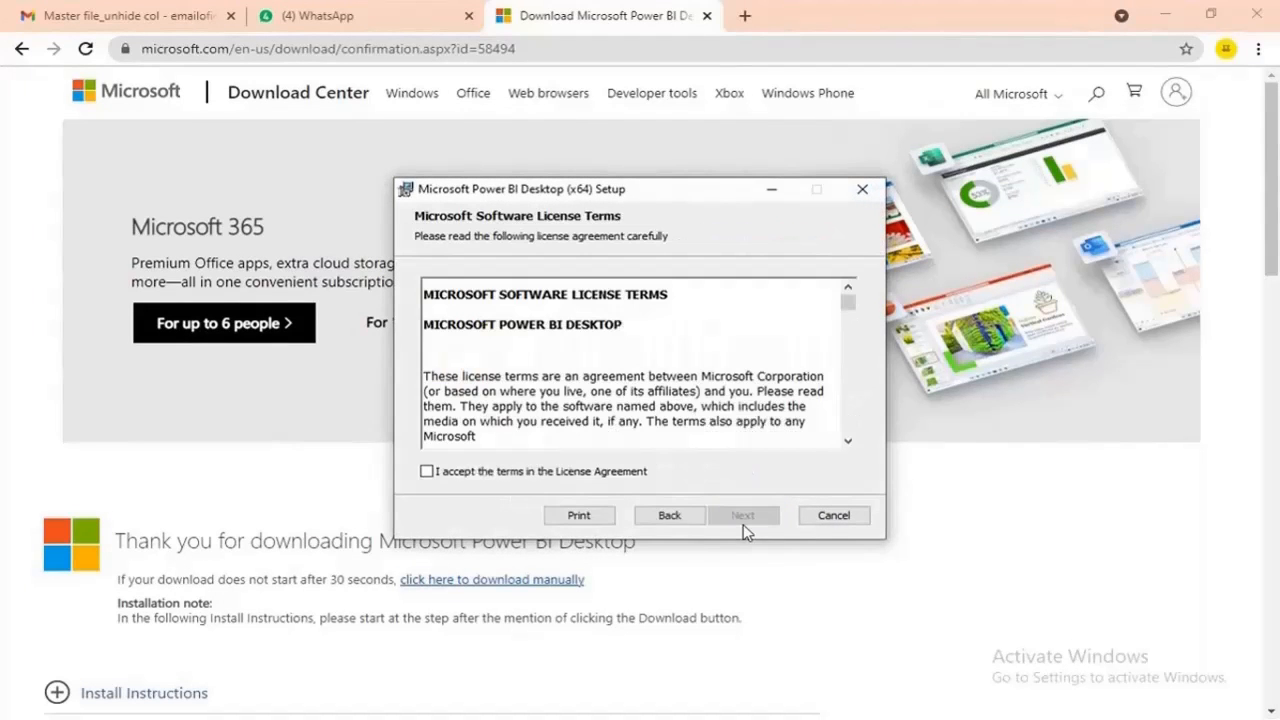
left_click(428, 473)
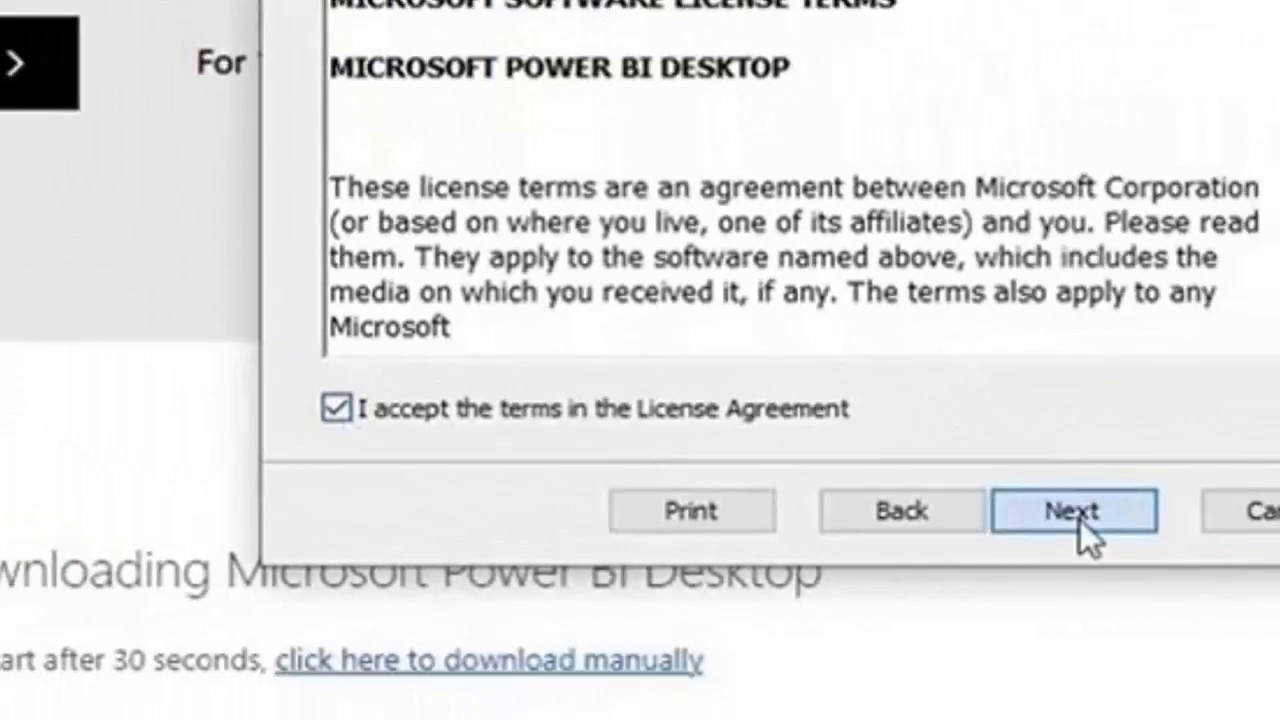
left_click(1072, 512)
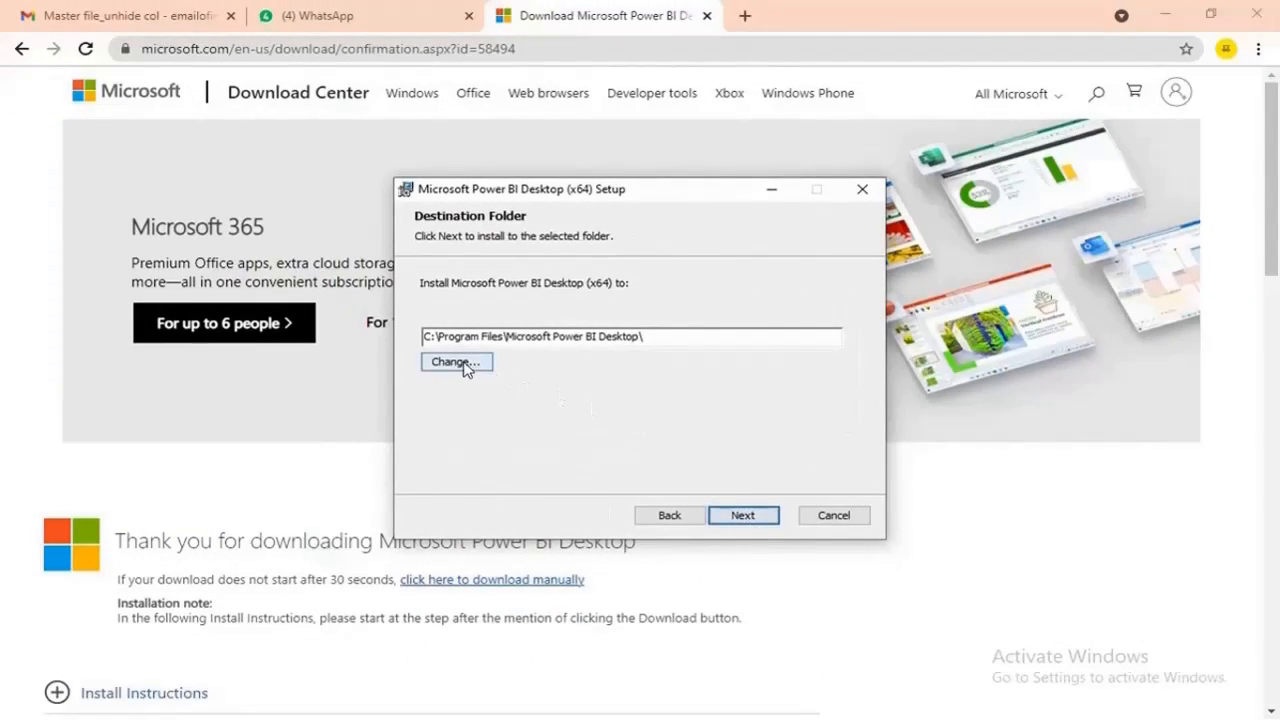
- Install Power BI Desktop to C:\Program Files\Microsoft Power BI Desktop\ and finish the setup wizard
left_click(456, 362)
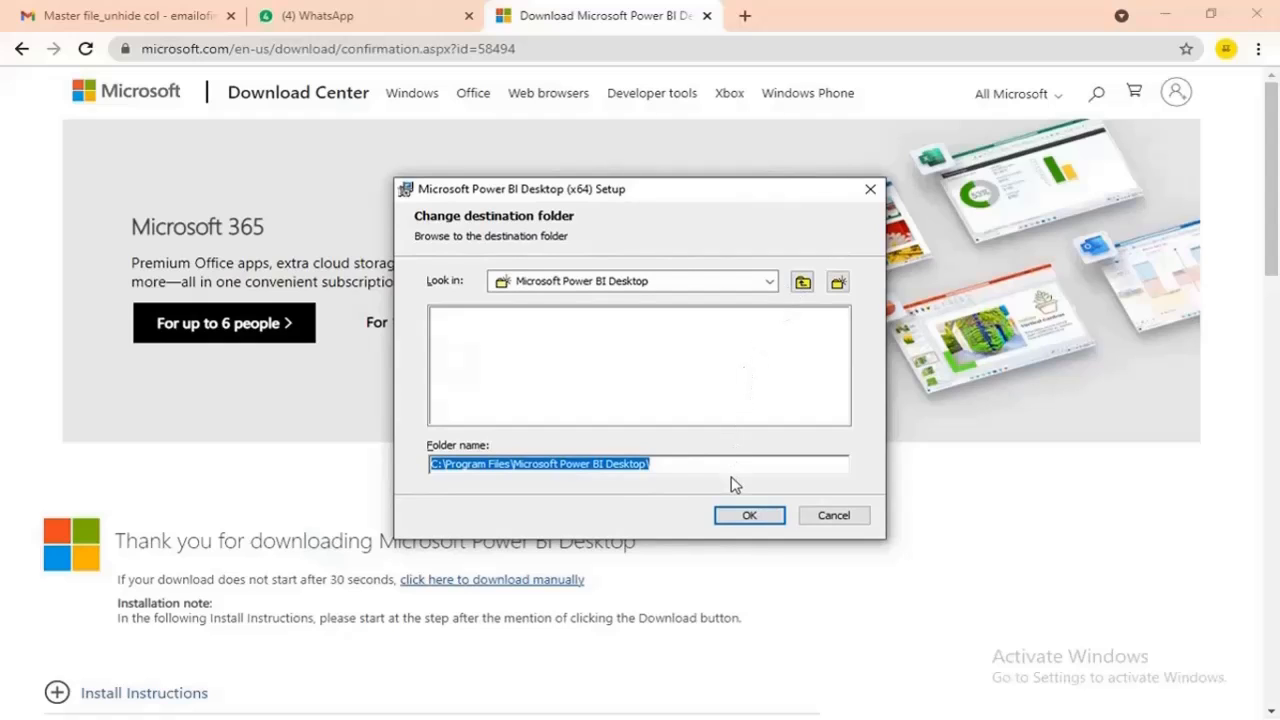
left_click(737, 517)
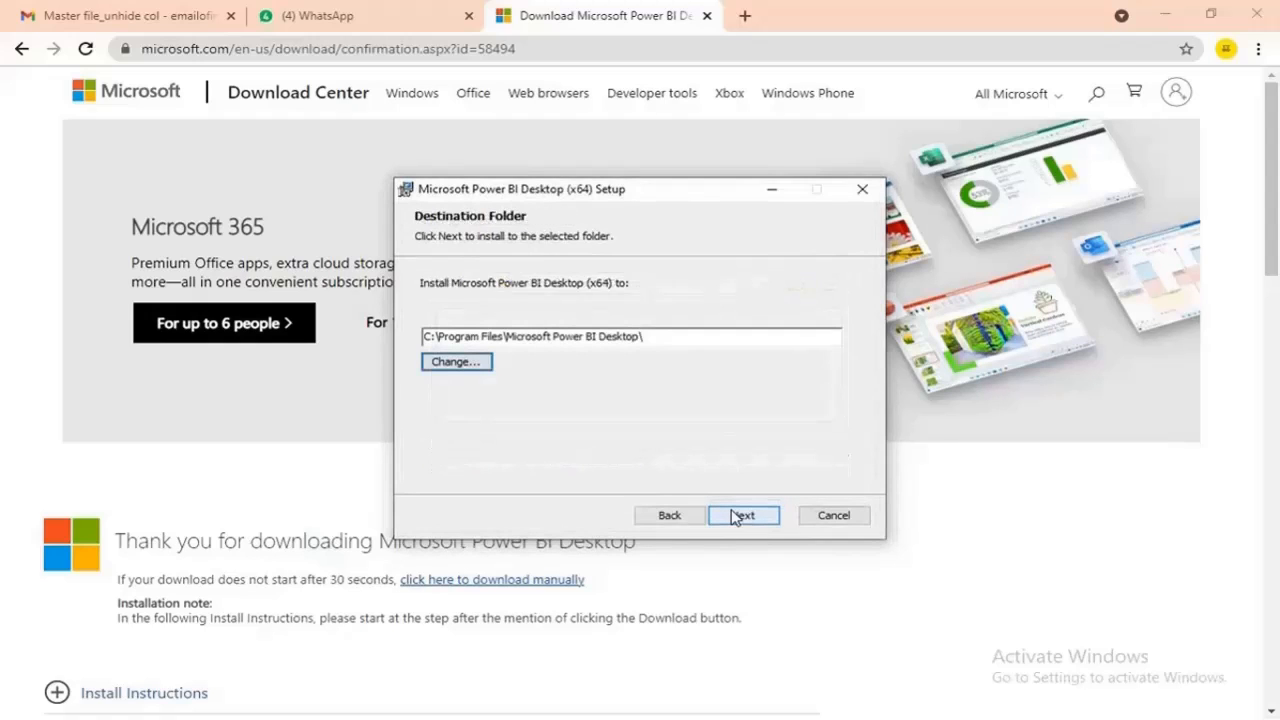
left_click(737, 517)
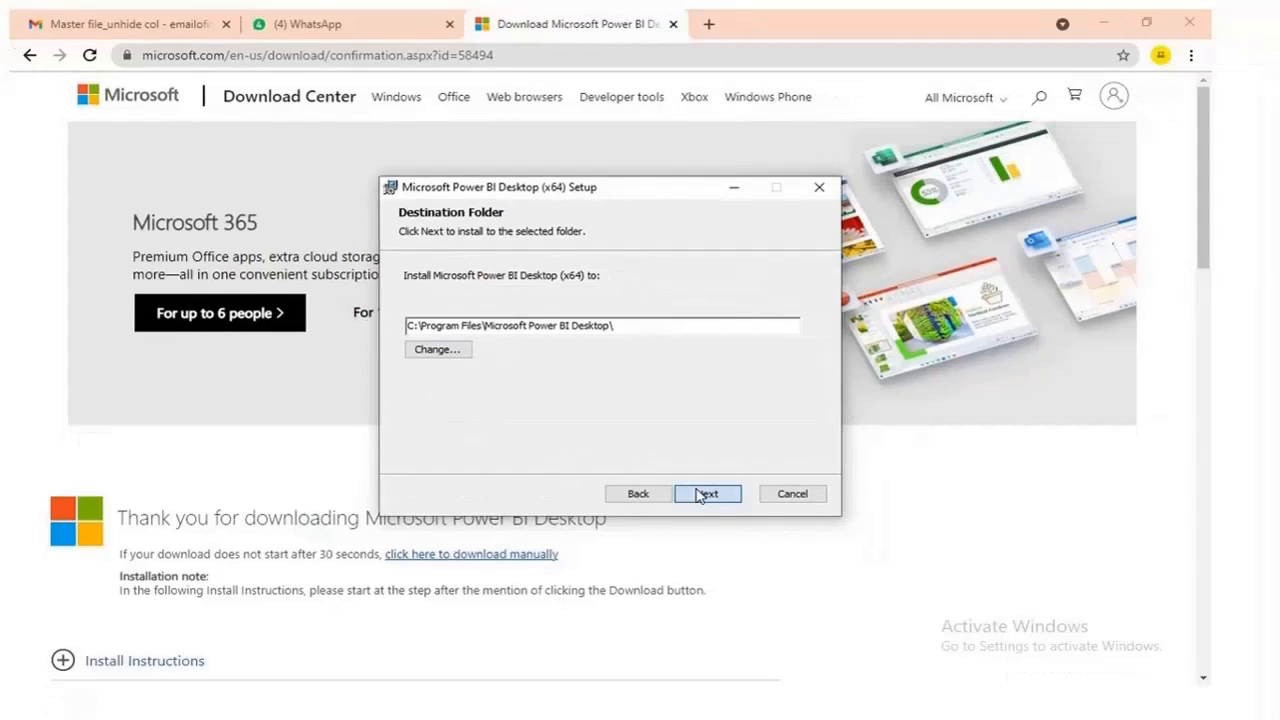
left_click(704, 494)
left_click(691, 492)
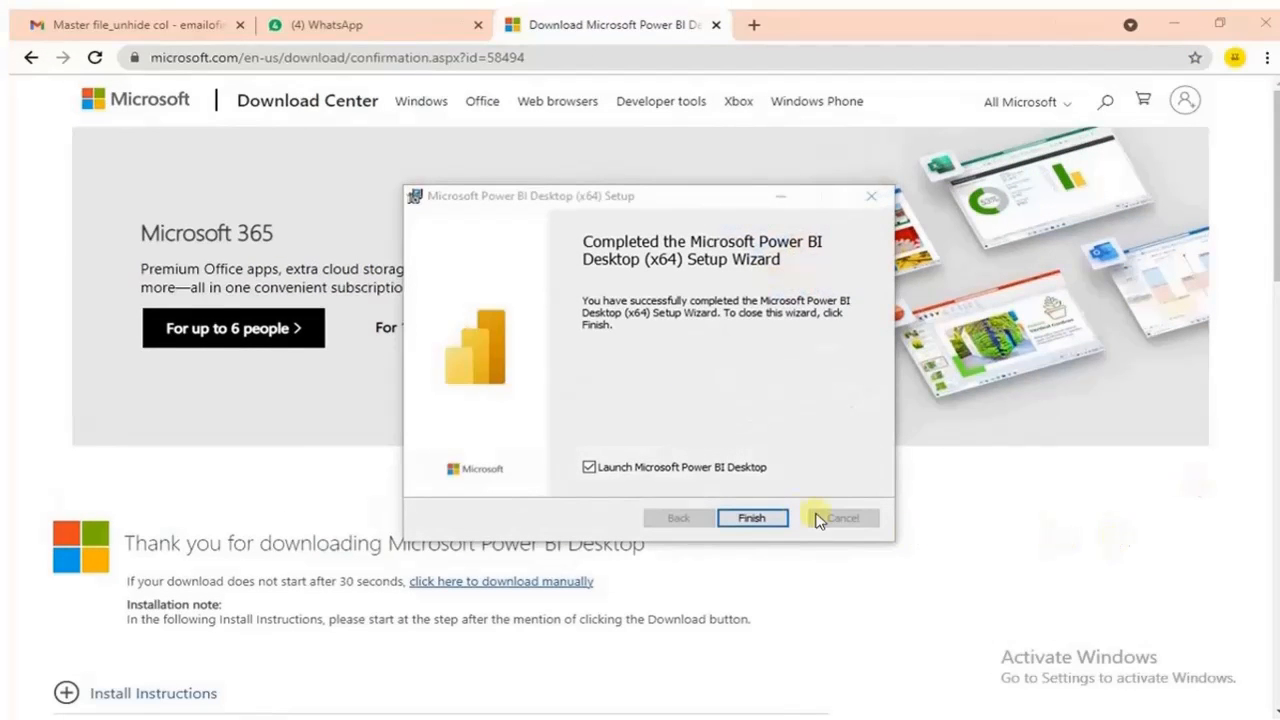
left_click(752, 518)
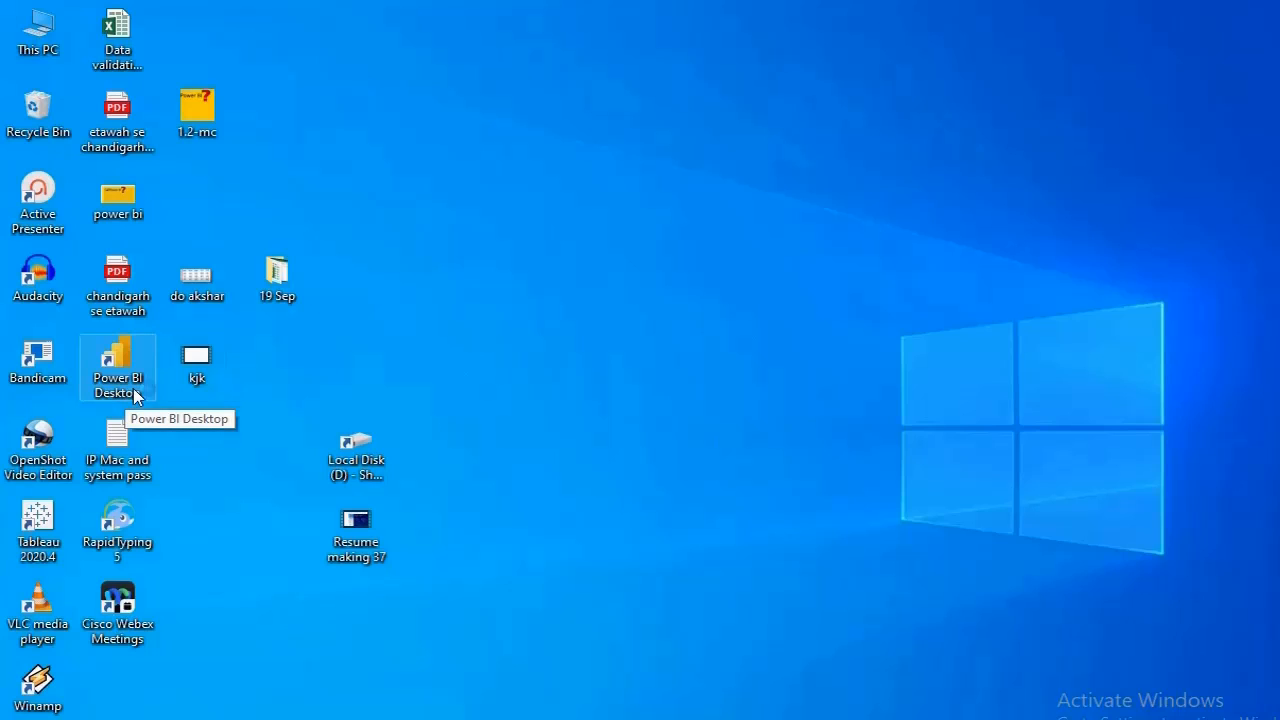
- Launch Power BI Desktop from the Windows desktop and dismiss its start screen
double_click(136, 396)
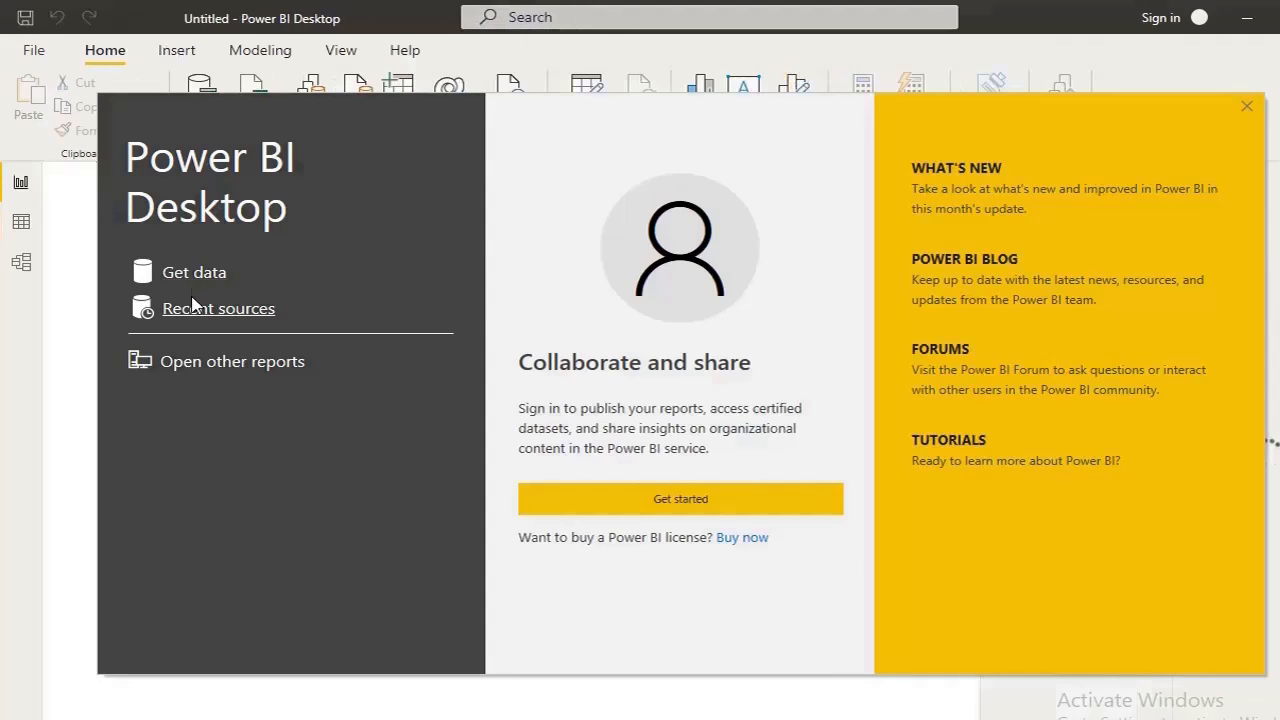
left_click(1247, 108)
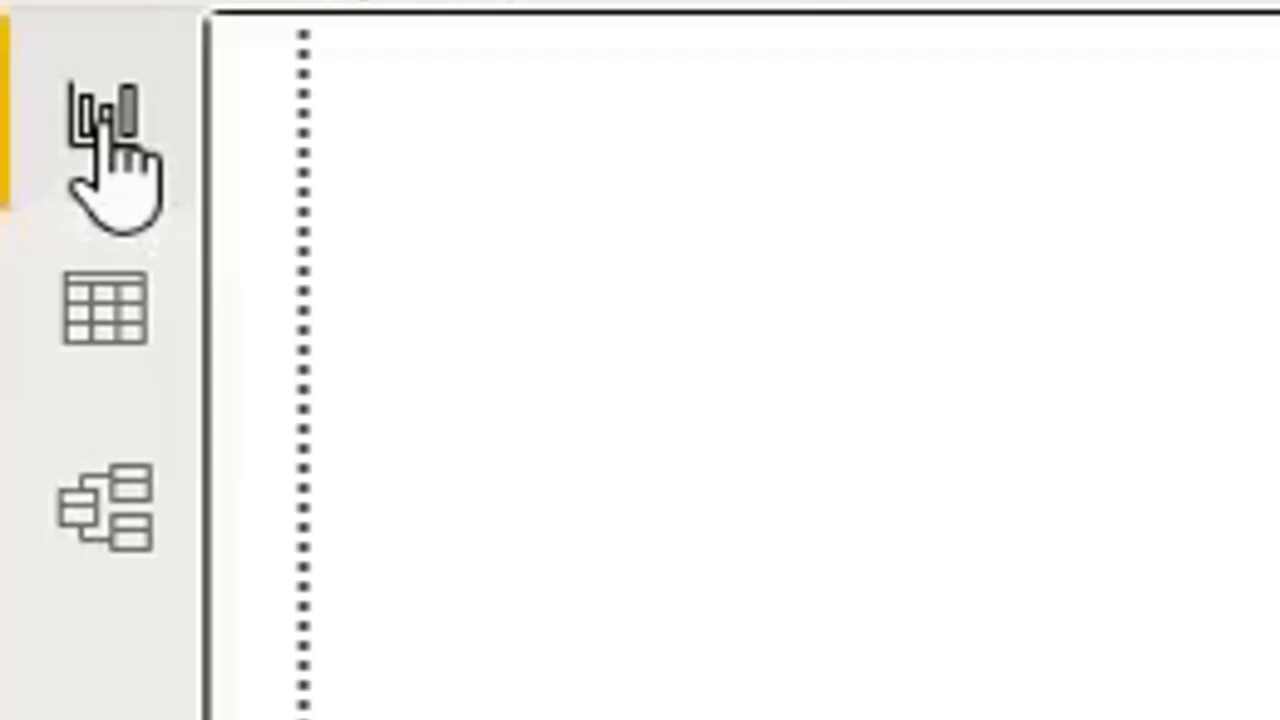
- Look at the Data and Model views, return to the Report view and show the Fields pane
left_click(100, 330)
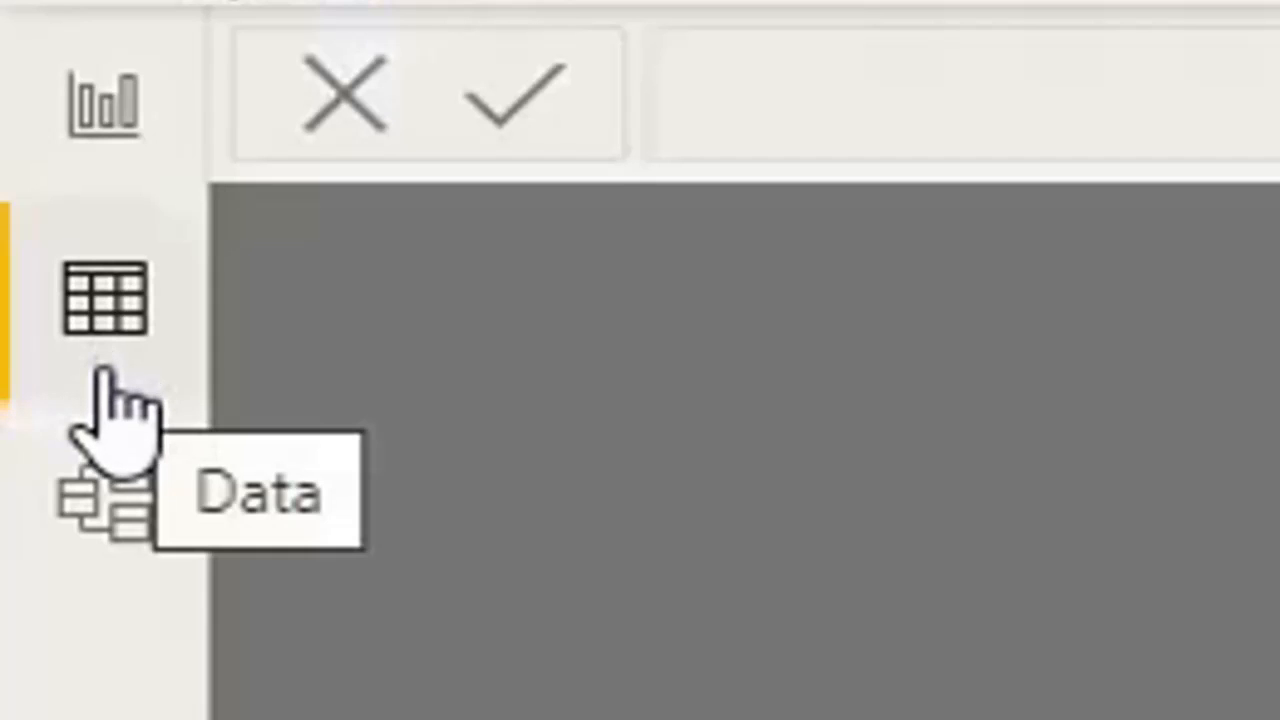
left_click(120, 510)
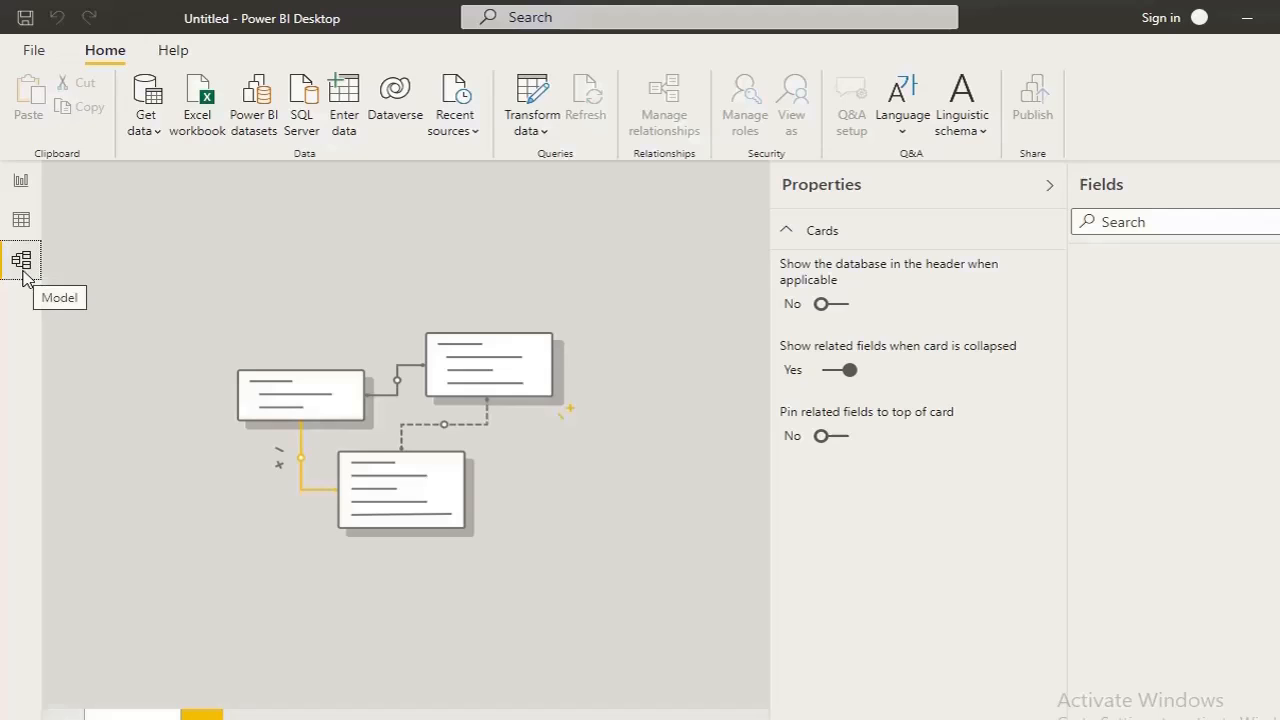
left_click(19, 182)
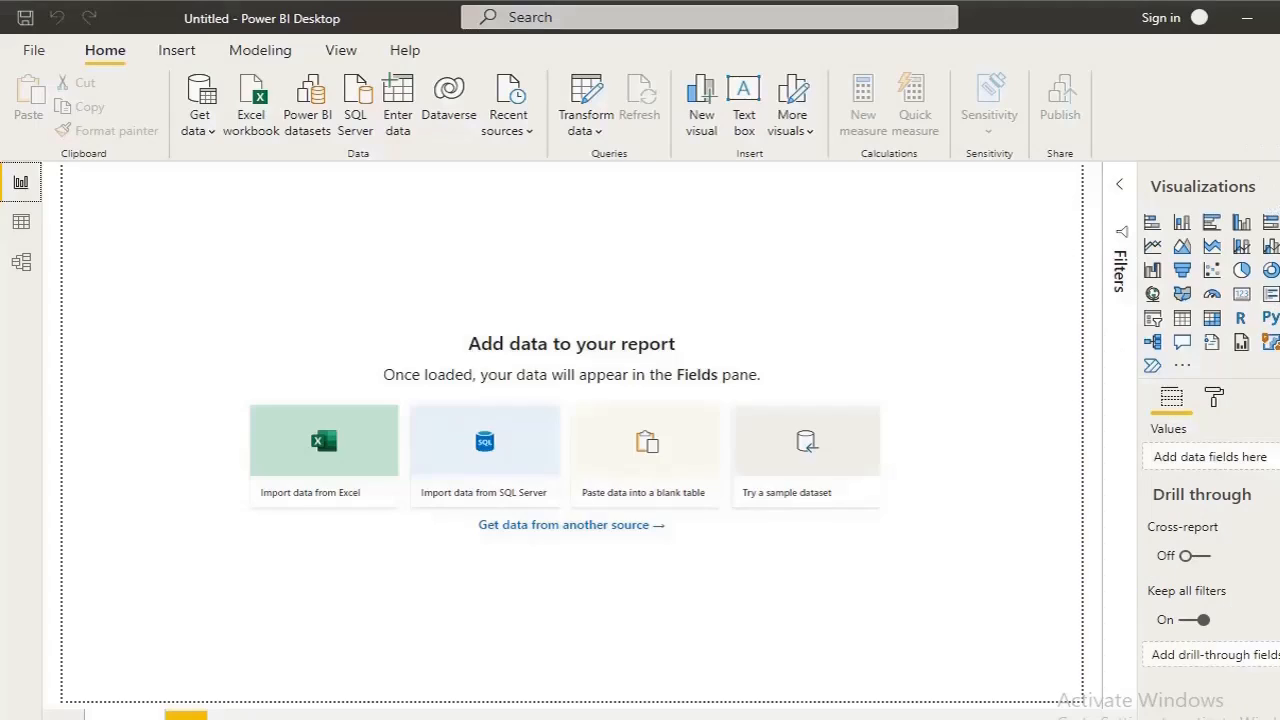
left_click(1279, 185)
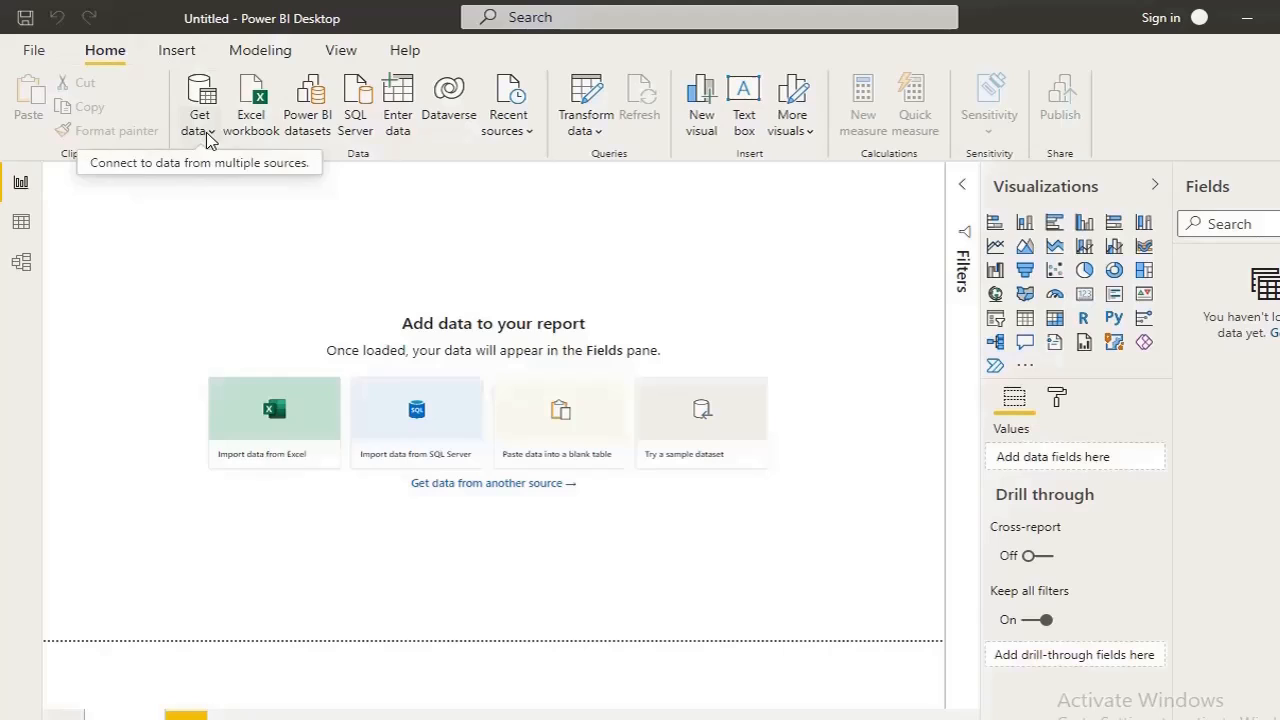
- Examine the common data sources and the full Get Data connector list, including the Azure category
left_click(208, 138)
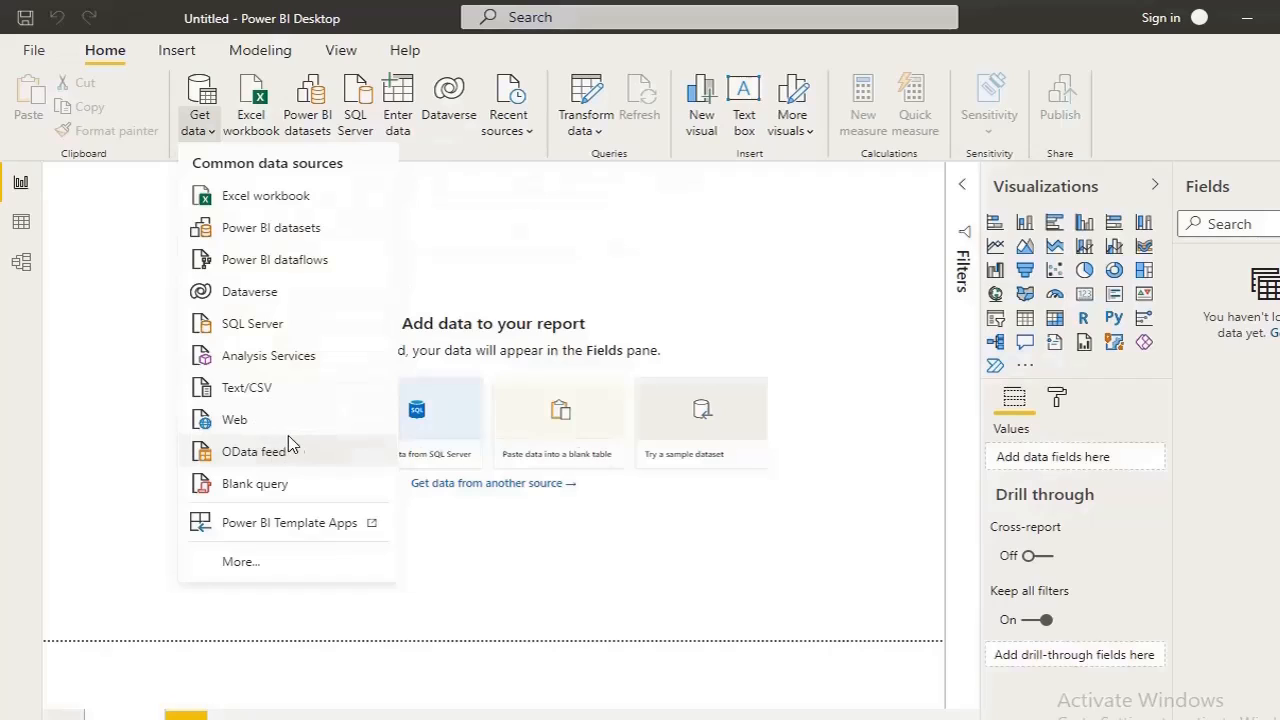
left_click(241, 561)
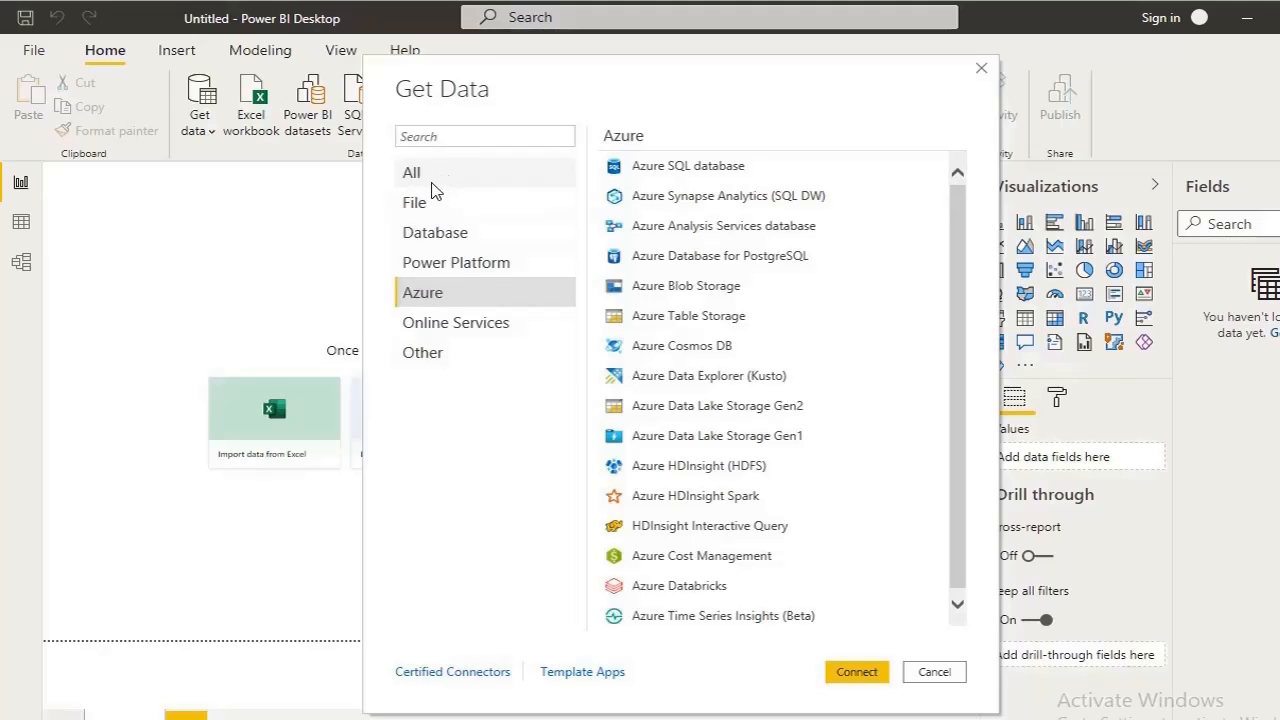
left_click(1279, 113)
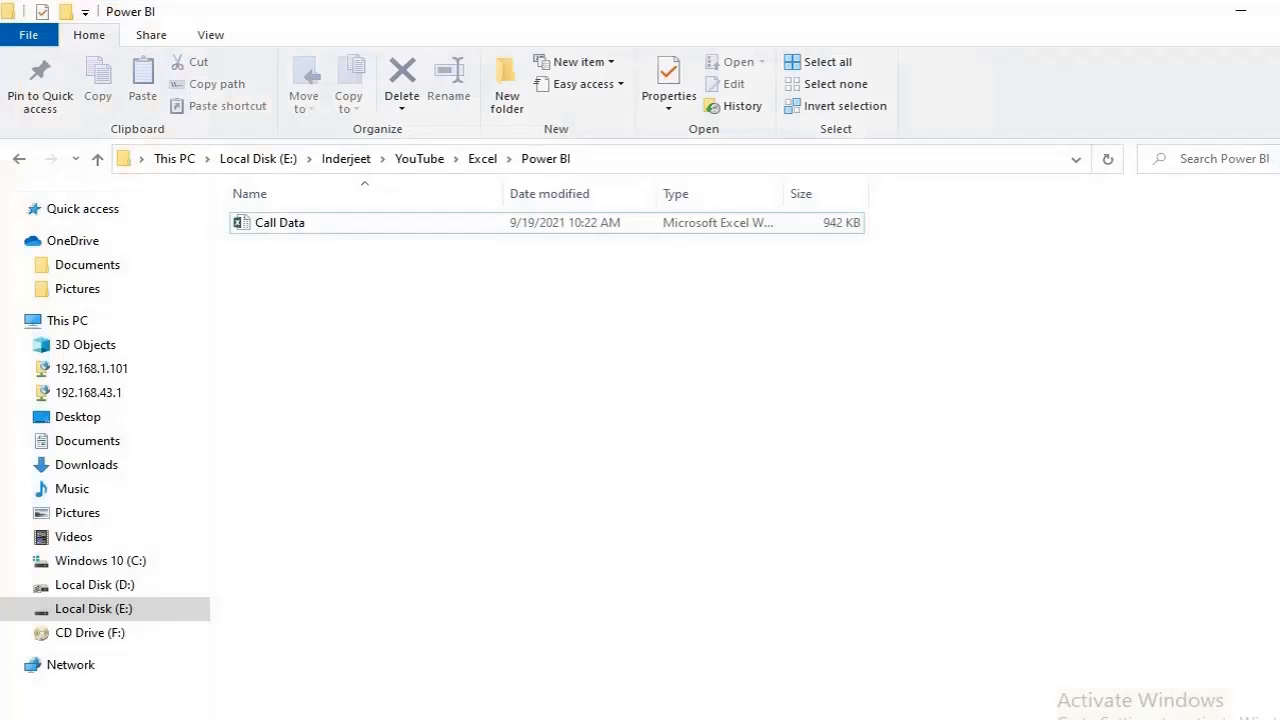
- Open the Call Data workbook from the Power BI folder in Excel
left_click(246, 234)
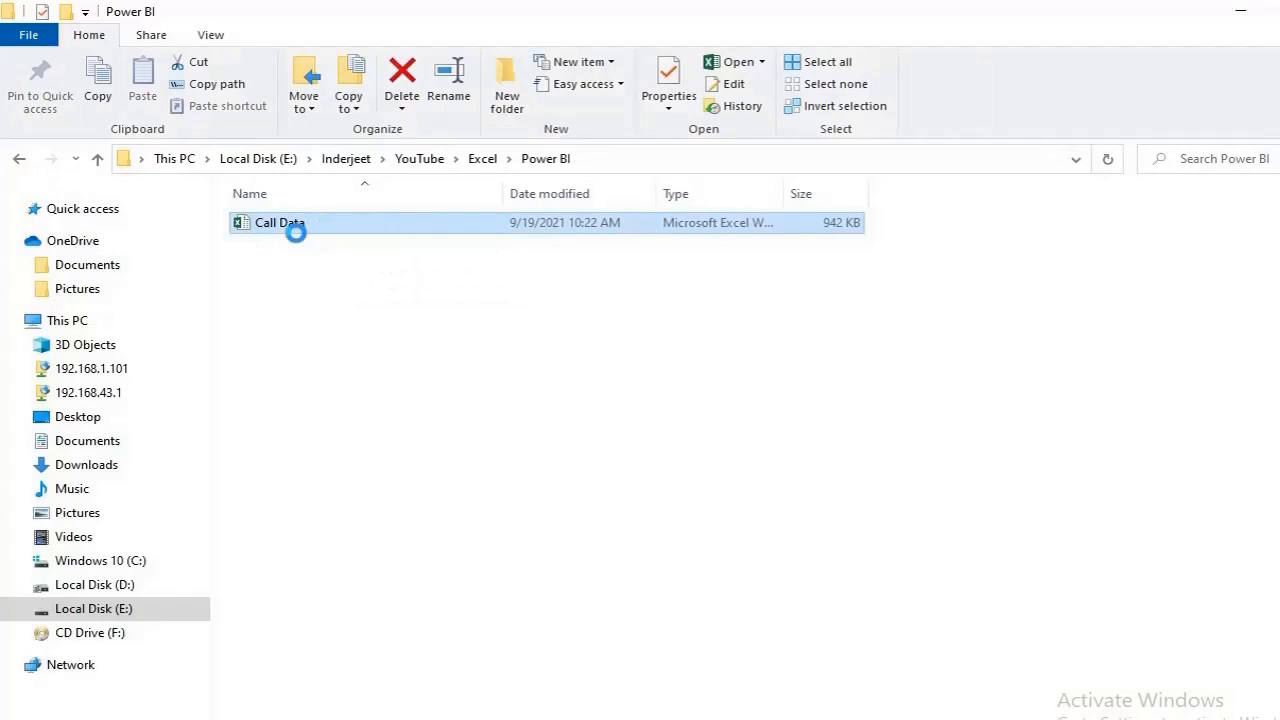
right_click(296, 234)
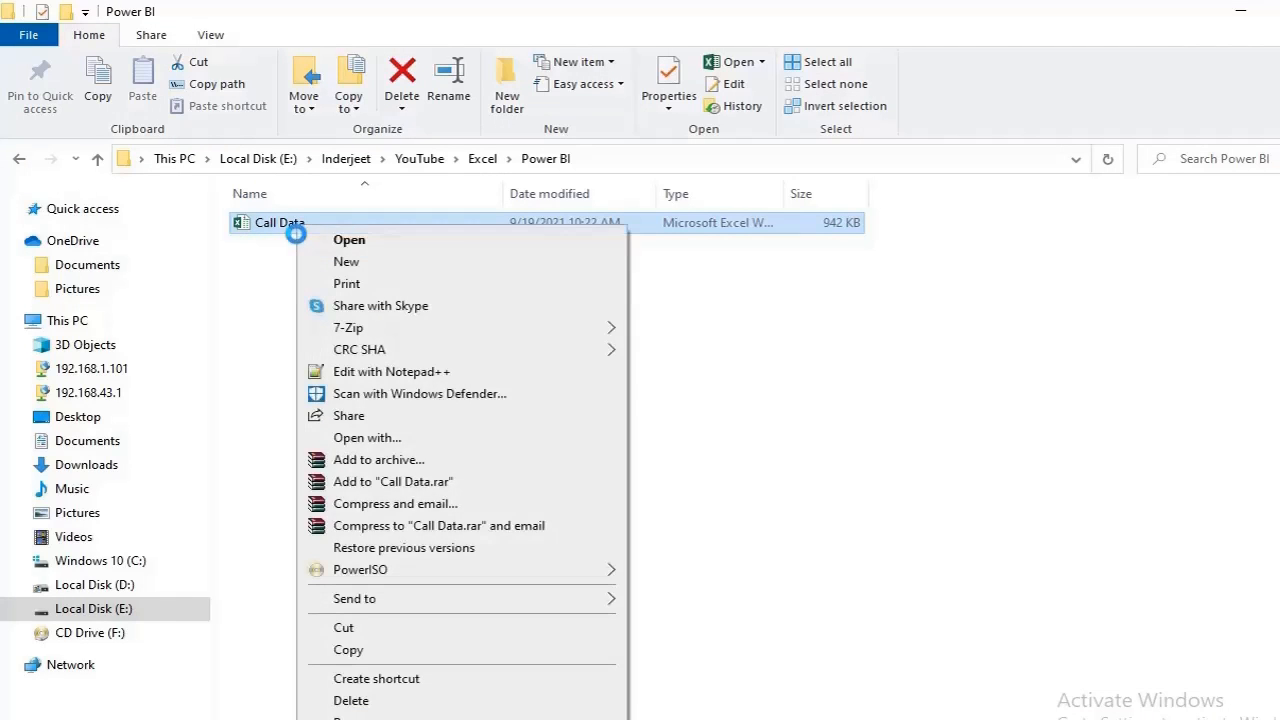
left_click(363, 246)
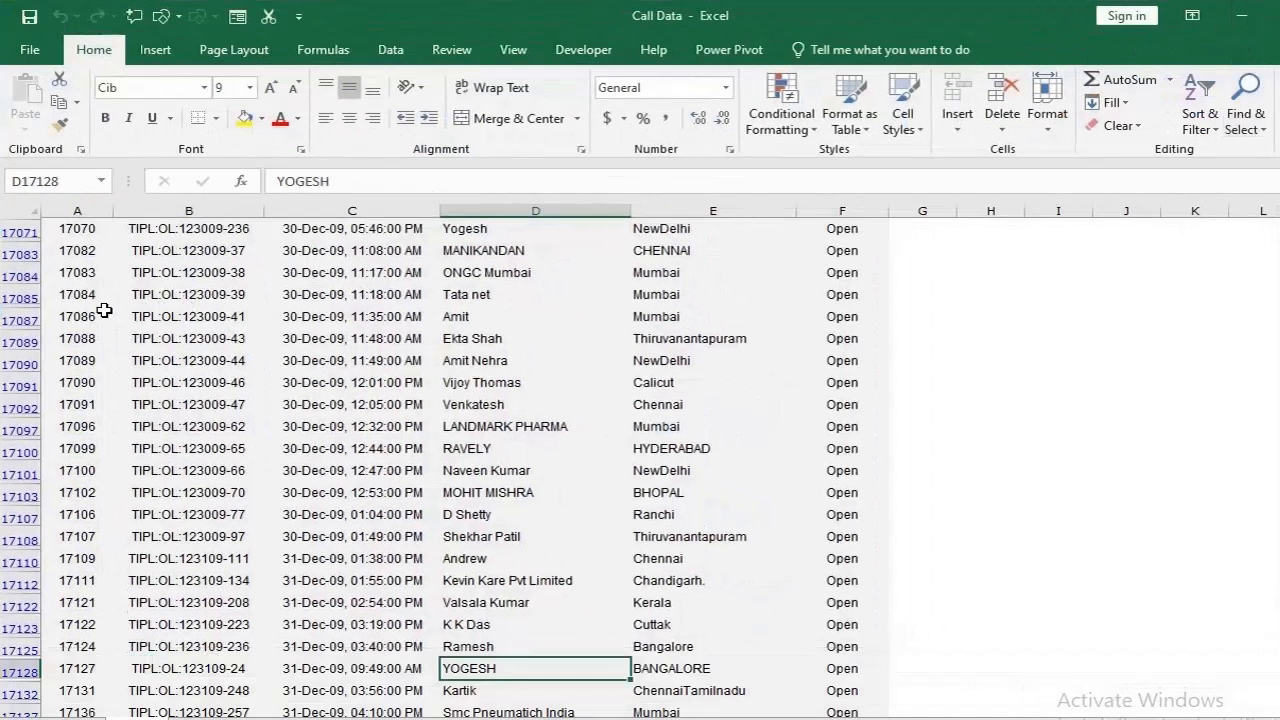
- Go to the start of the call sheet and examine the Case Id, Call Receive Date, Customer Name and City columns
left_click(104, 311)
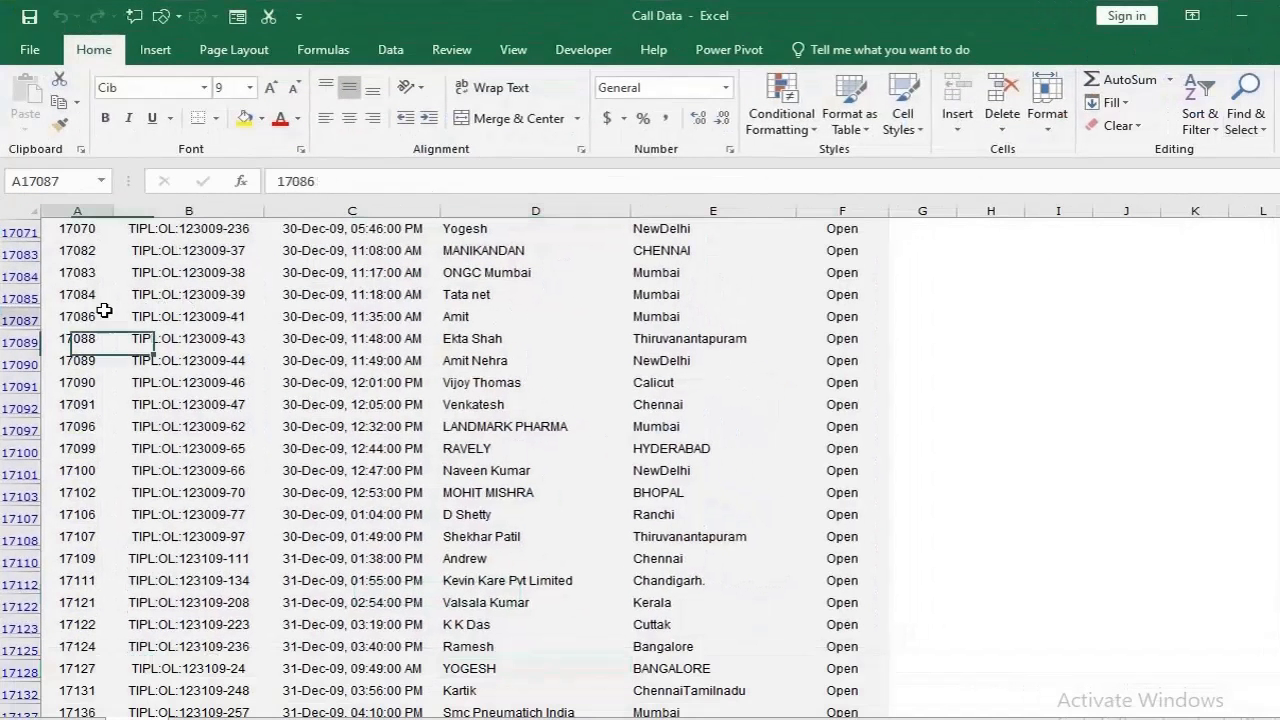
key("ctrl+Home")
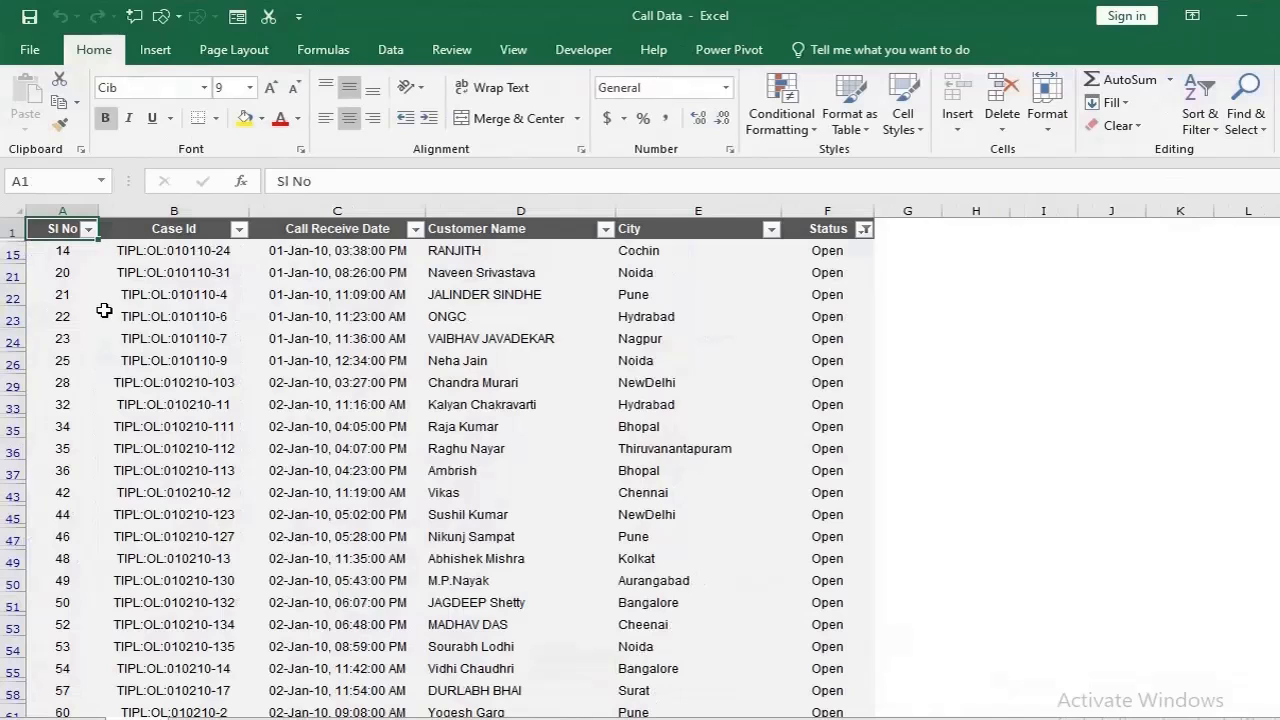
left_click(194, 208)
left_click(337, 209)
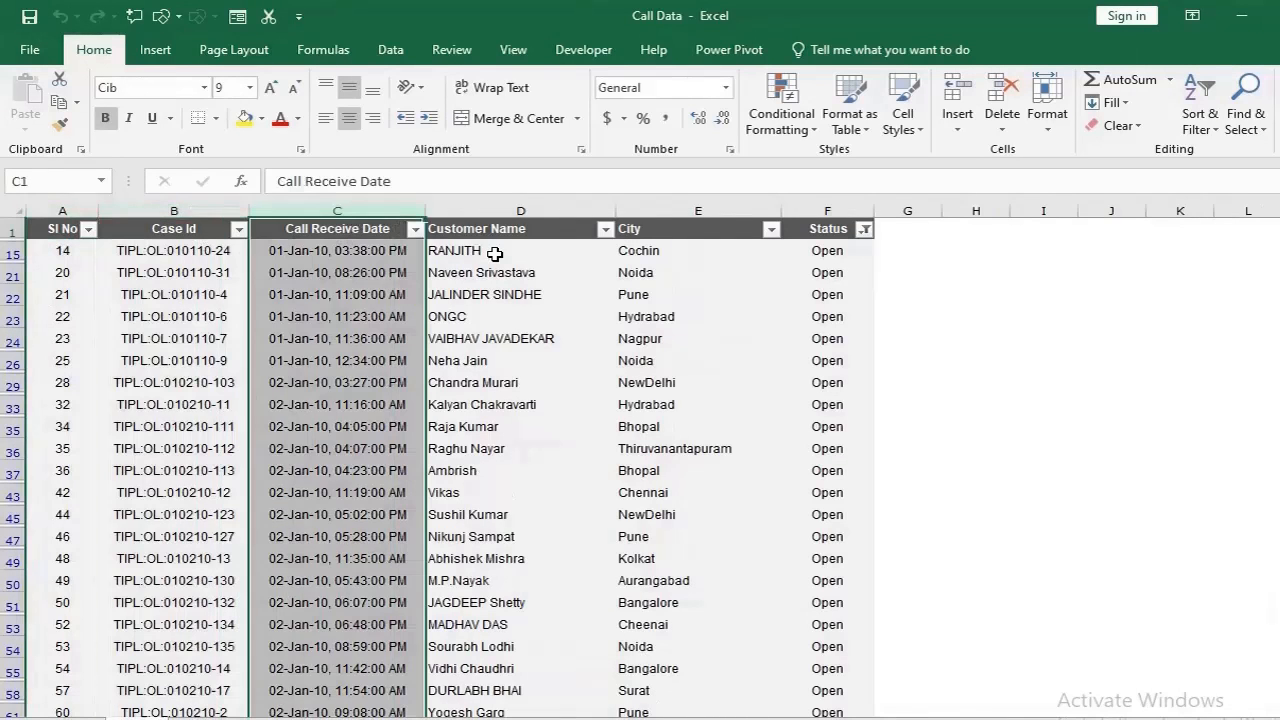
left_click(522, 208)
left_click(661, 209)
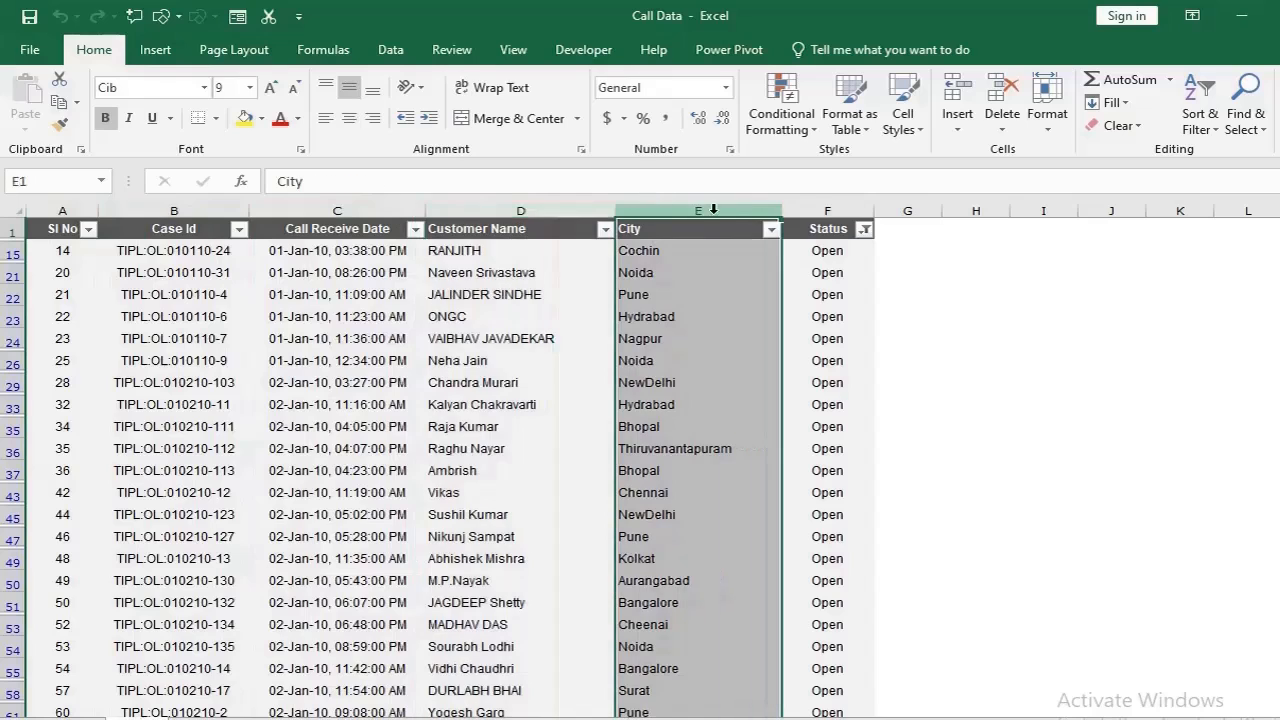
- Clear the filter on the Status column to show calls of every status
left_click(864, 229)
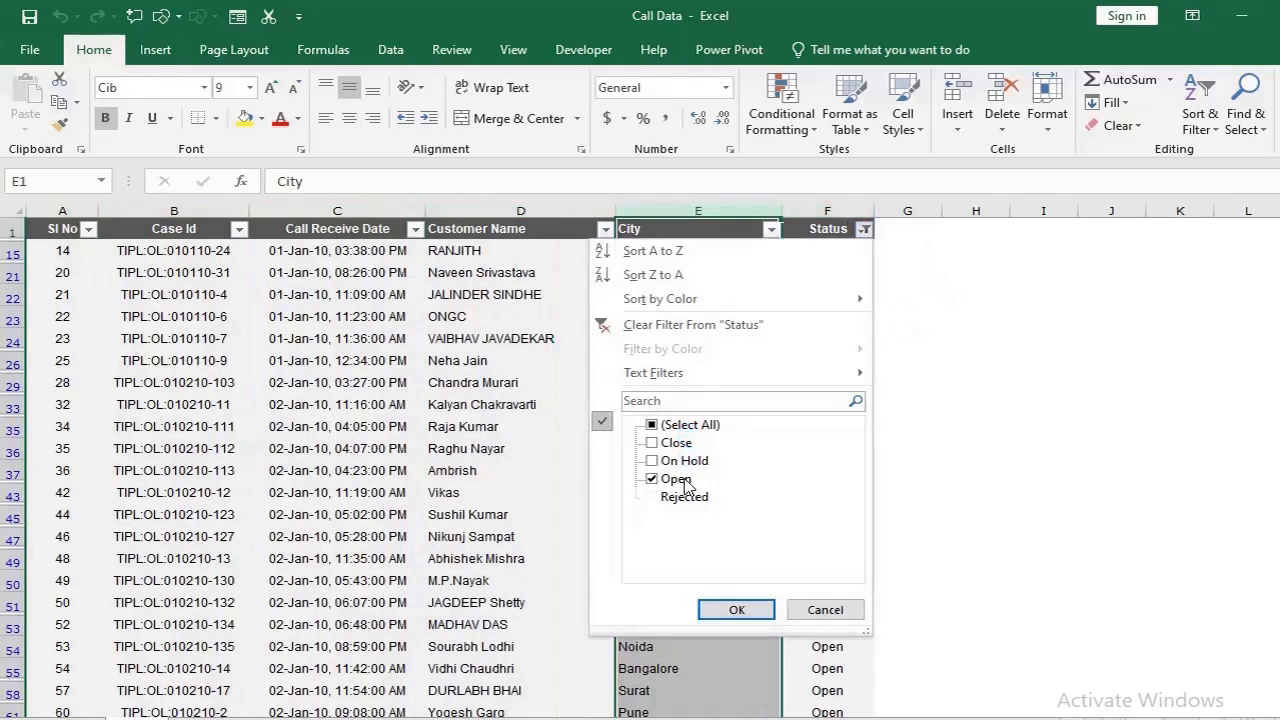
left_click(638, 325)
left_click(729, 486)
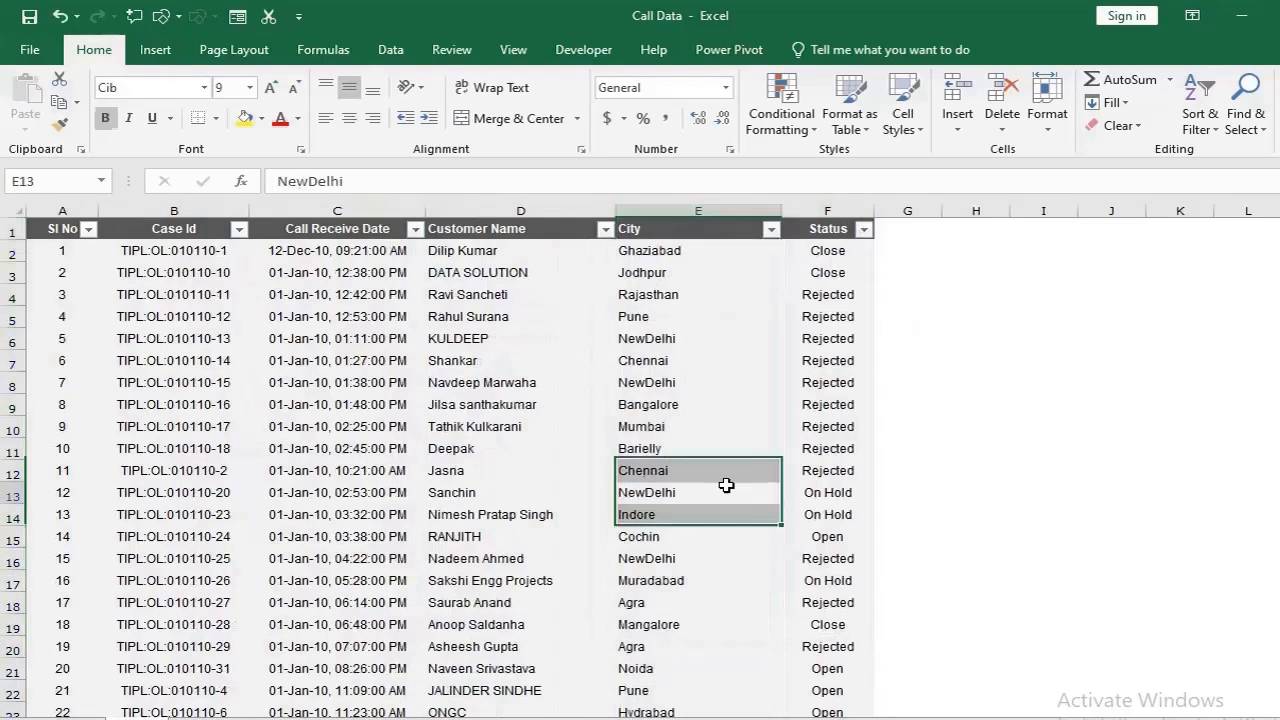
- Highlight the Customer Name entries and the Call Receive Date entries in rows 2 to 11 to examine them
left_click(486, 253)
left_click_drag(486, 253, 600, 449)
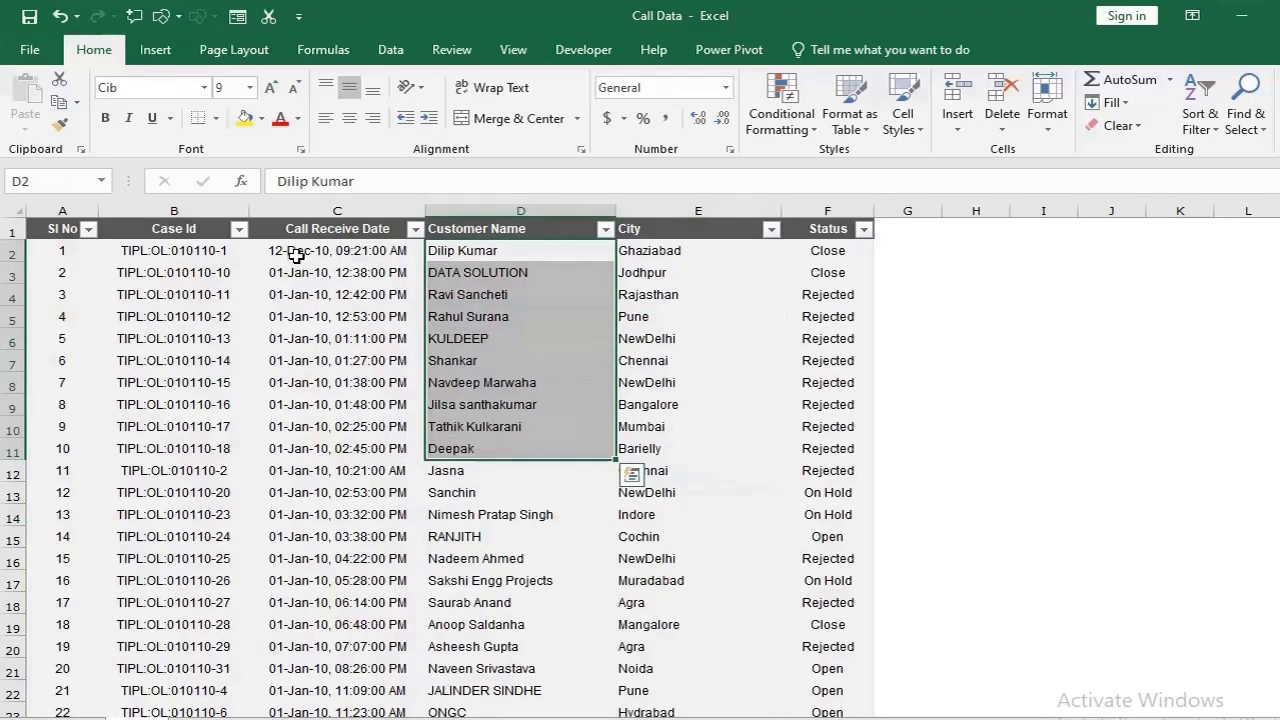
left_click_drag(297, 256, 400, 450)
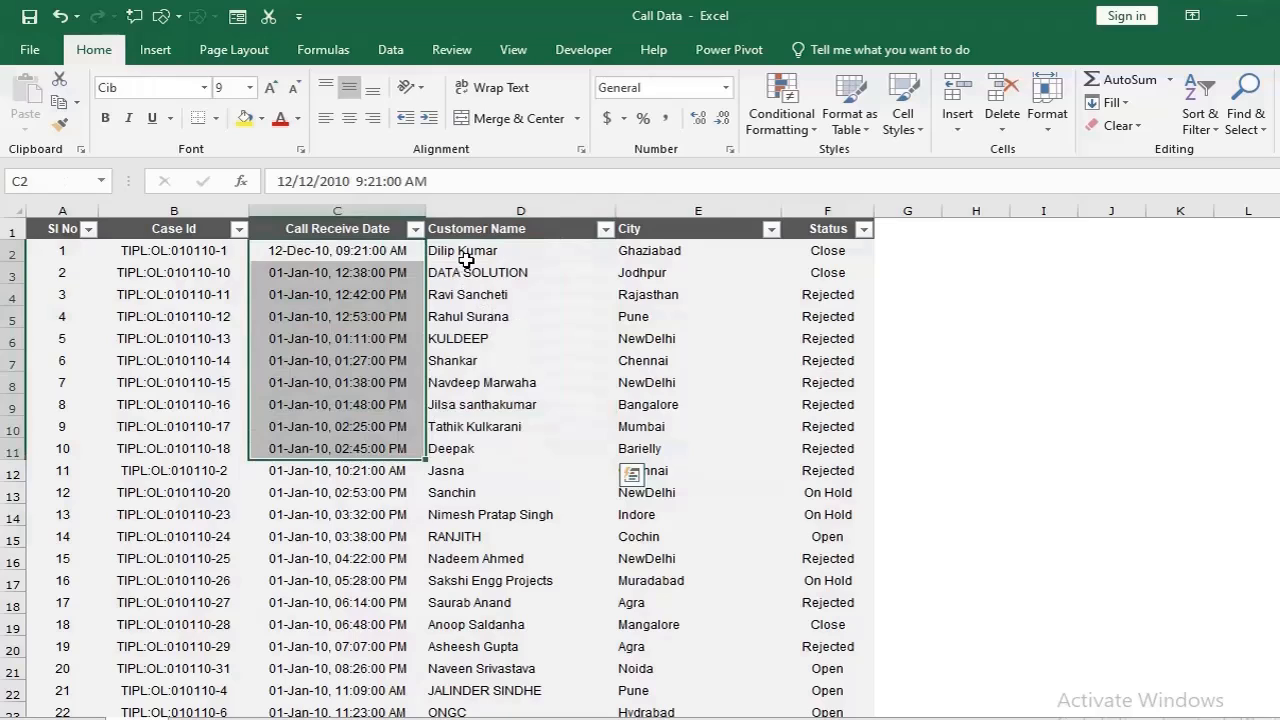
- Highlight the Customer Name and City entries in the first rows, plus a Close, a Rejected and an On Hold status cell, to examine them
left_click_drag(466, 260, 482, 448)
left_click_drag(640, 258, 665, 415)
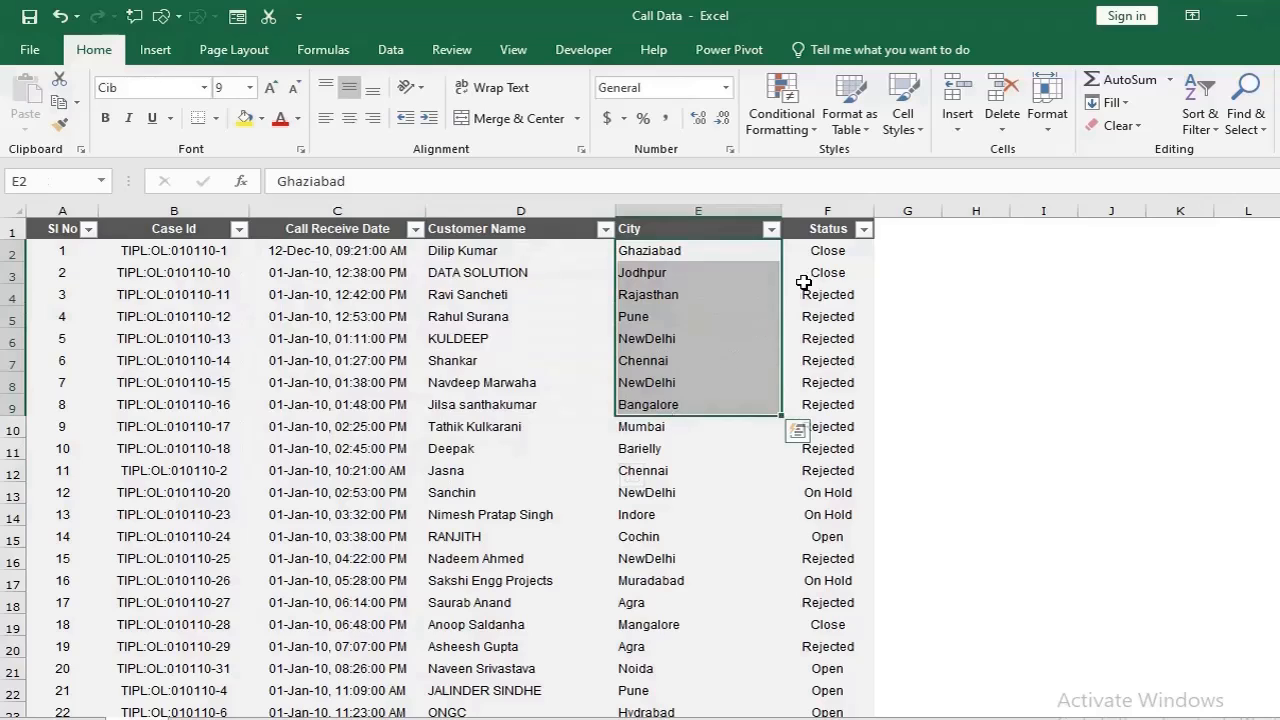
left_click(828, 253)
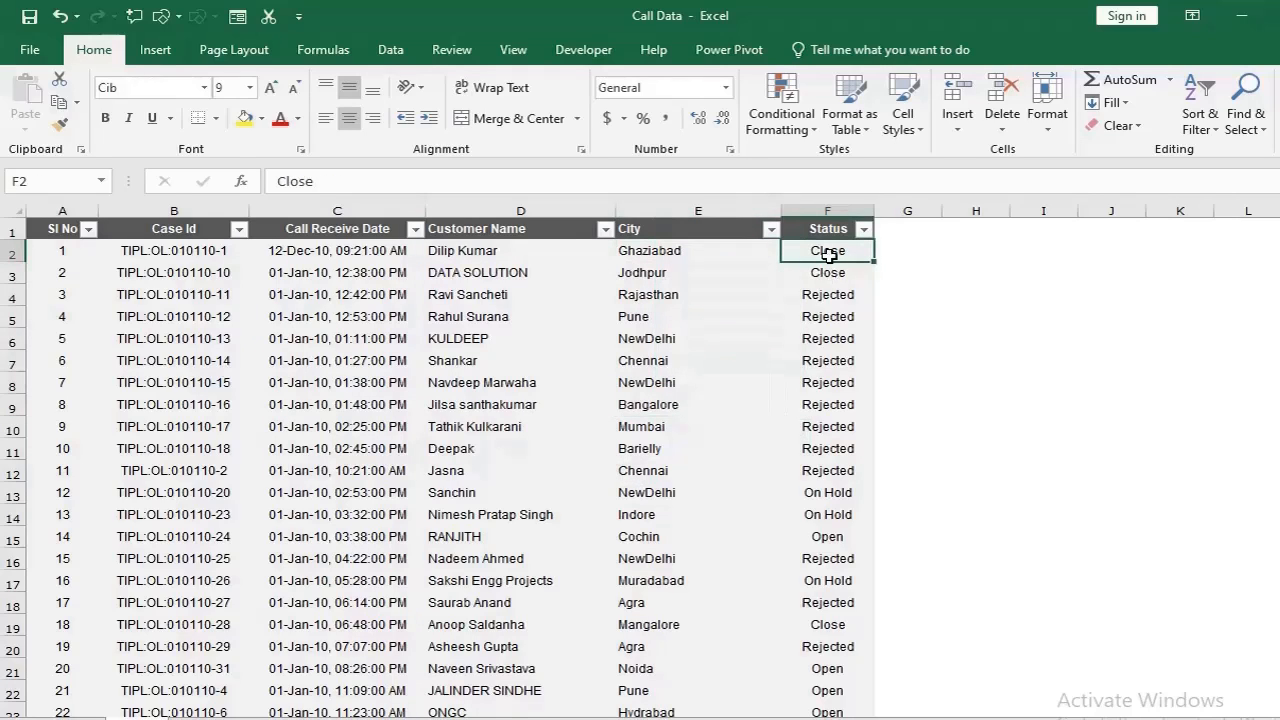
left_click(828, 295)
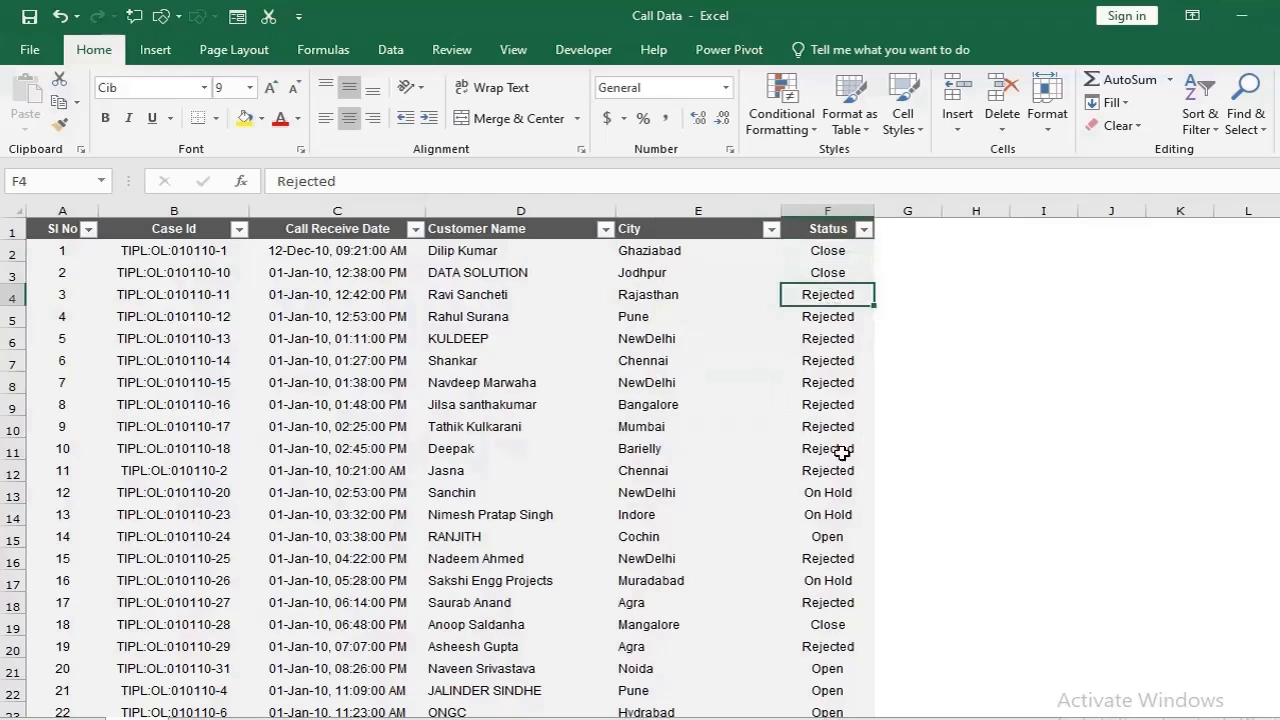
left_click(828, 495)
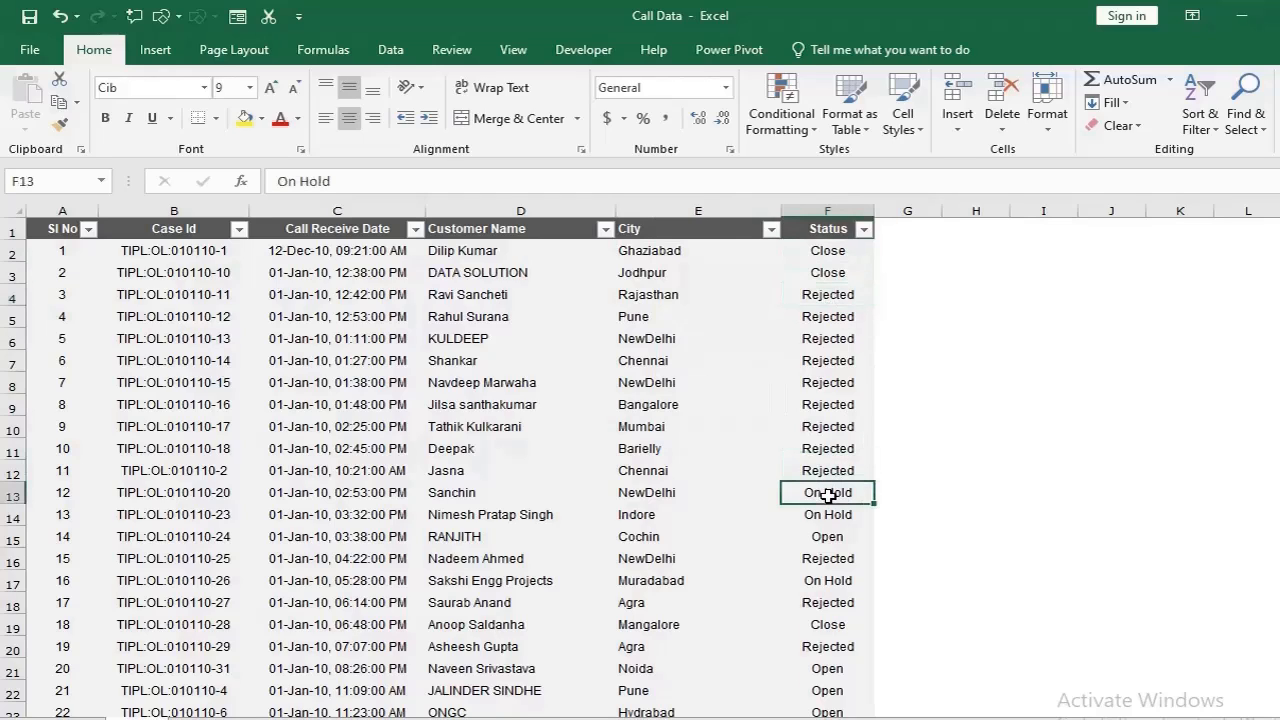
- Highlight the Case Id entries and the table range A1:F16 to examine the overall data layout
left_click_drag(175, 295, 180, 426)
left_click(472, 343)
left_click_drag(62, 229, 806, 556)
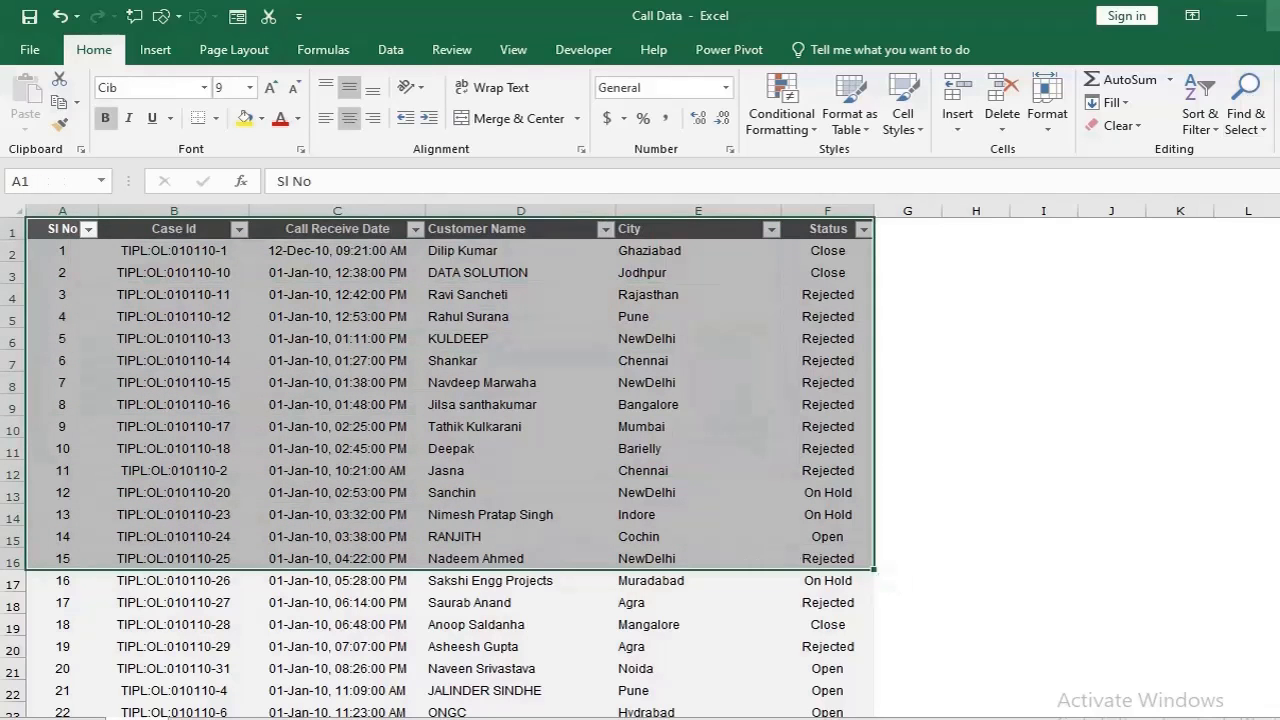
- Close the Call Data workbook, return to Power BI Desktop and dismiss the Get Data dialog
key("alt+F4")
left_click(680, 416)
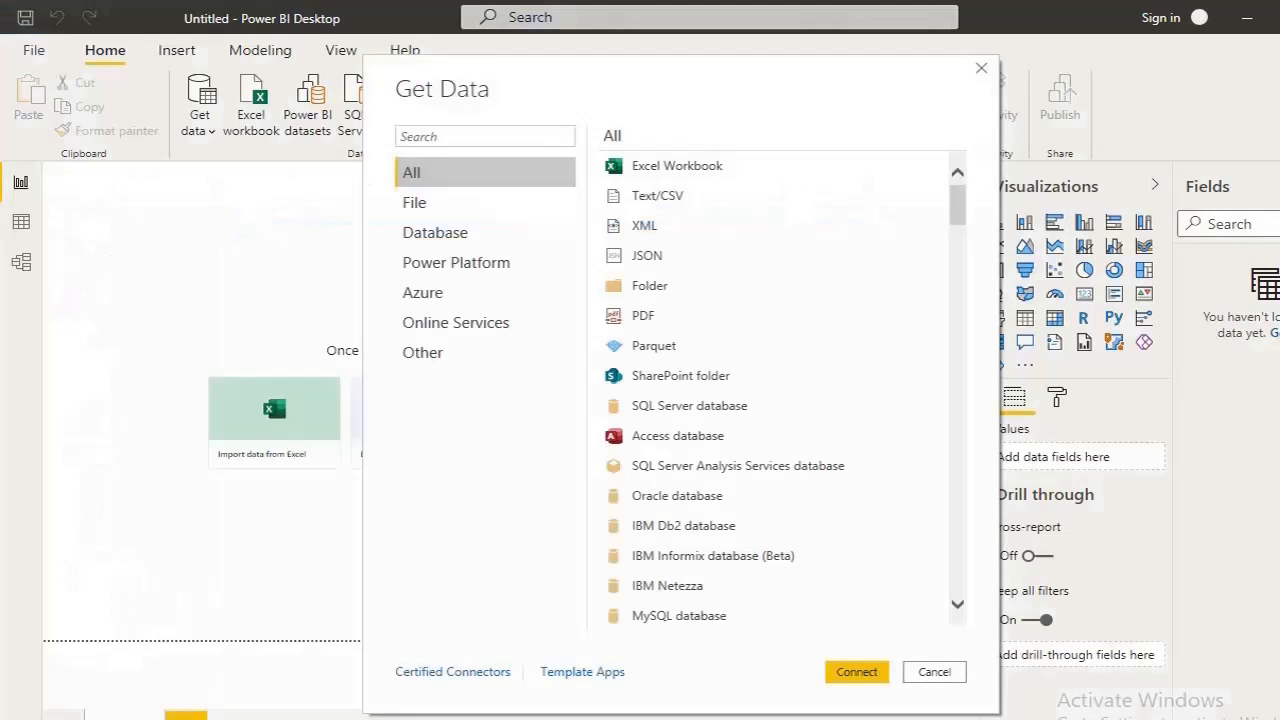
left_click(981, 68)
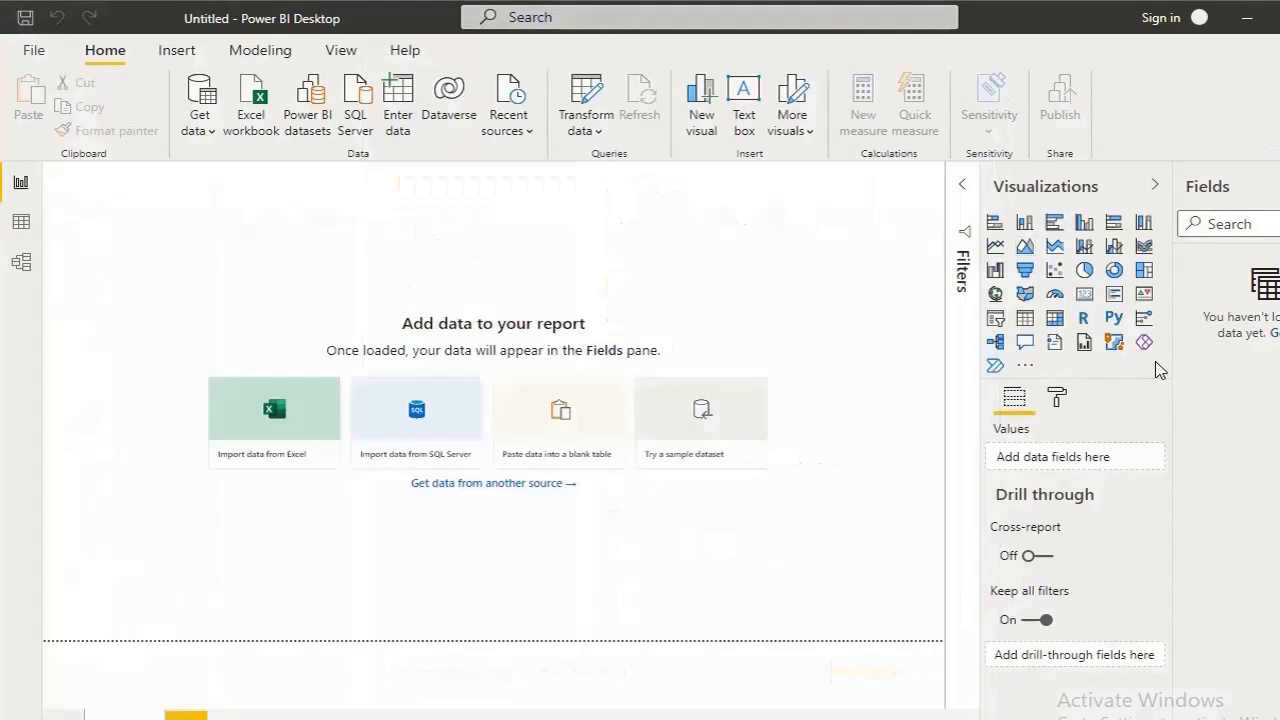
- Connect to the Call Data Excel workbook in the Power BI folder as the data source
left_click(202, 130)
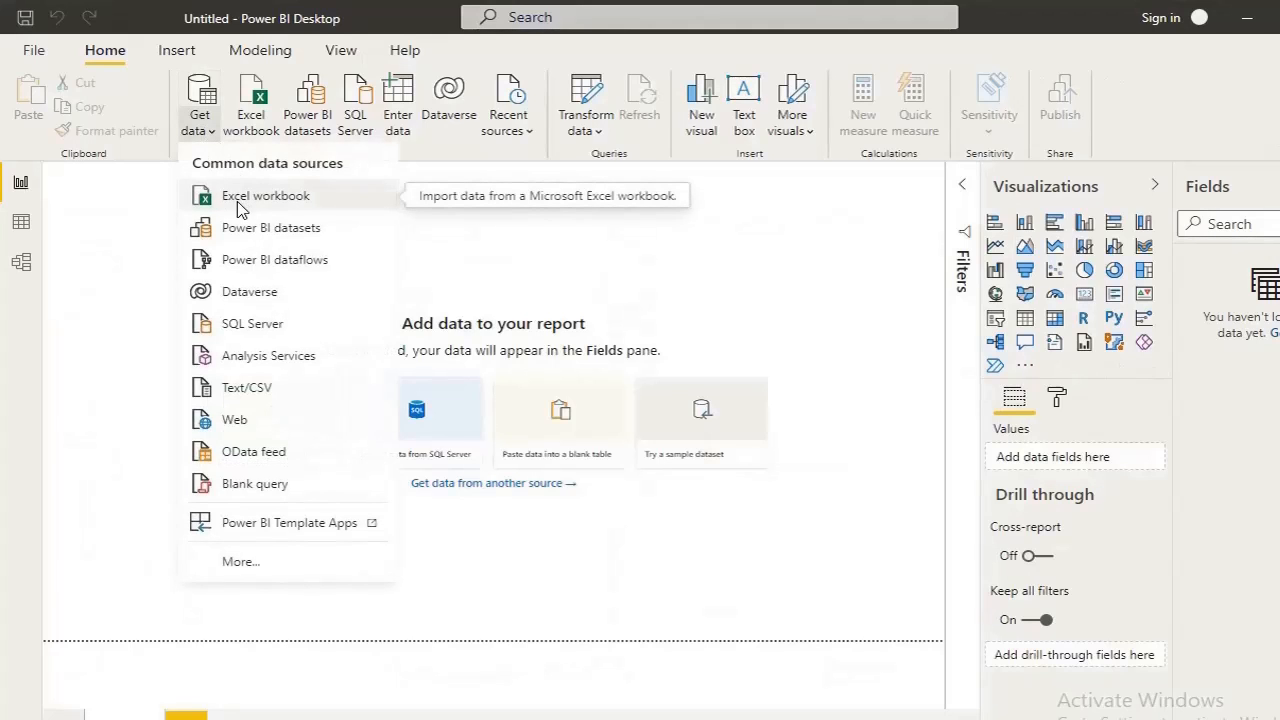
left_click(237, 199)
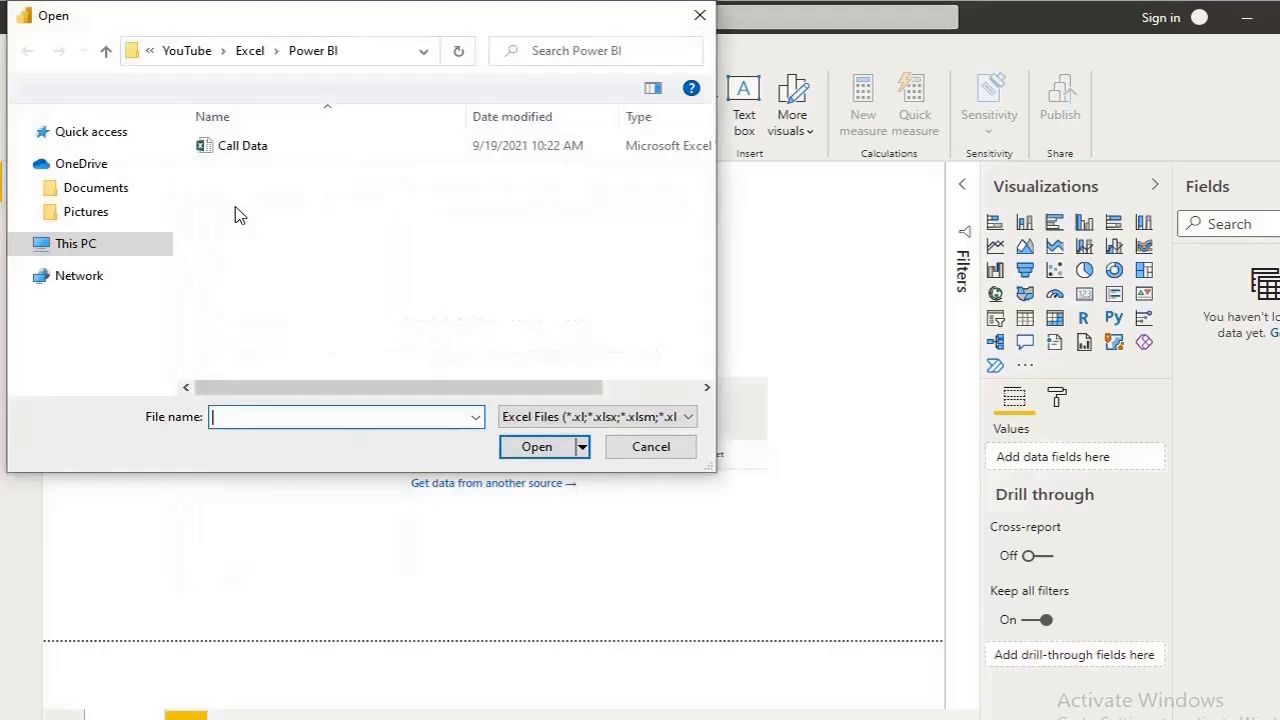
left_click(228, 148)
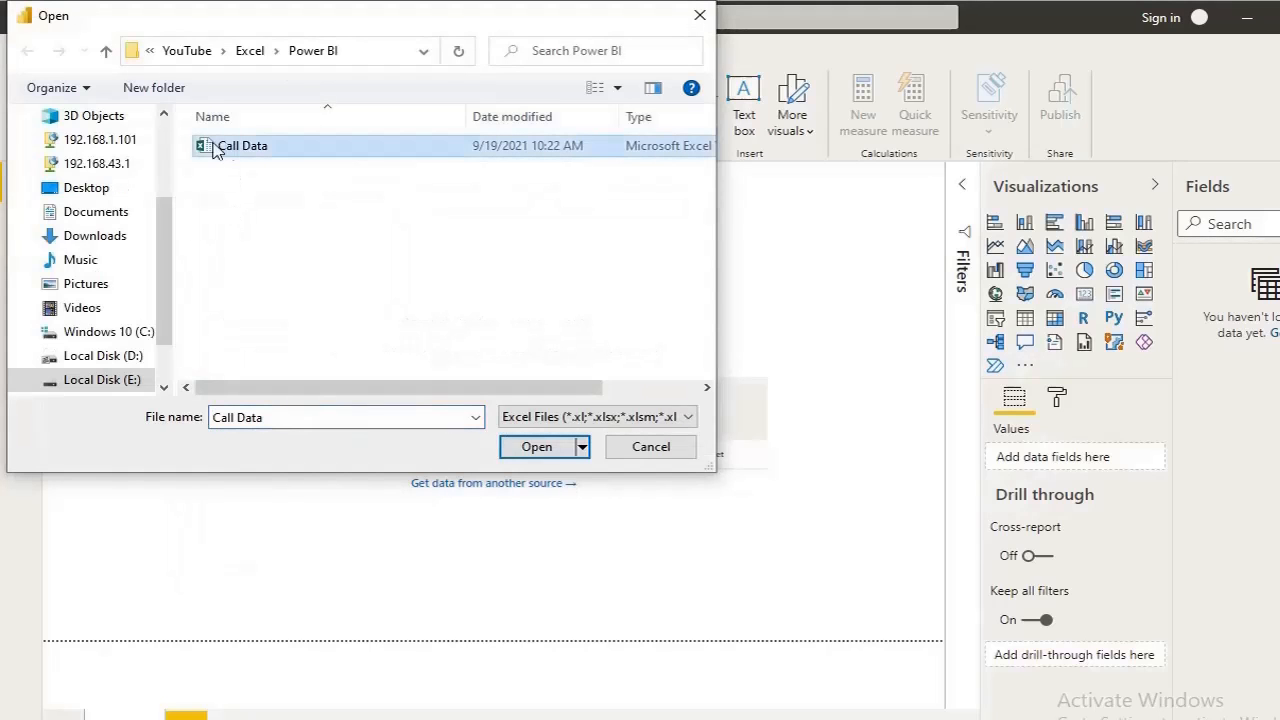
left_click(538, 447)
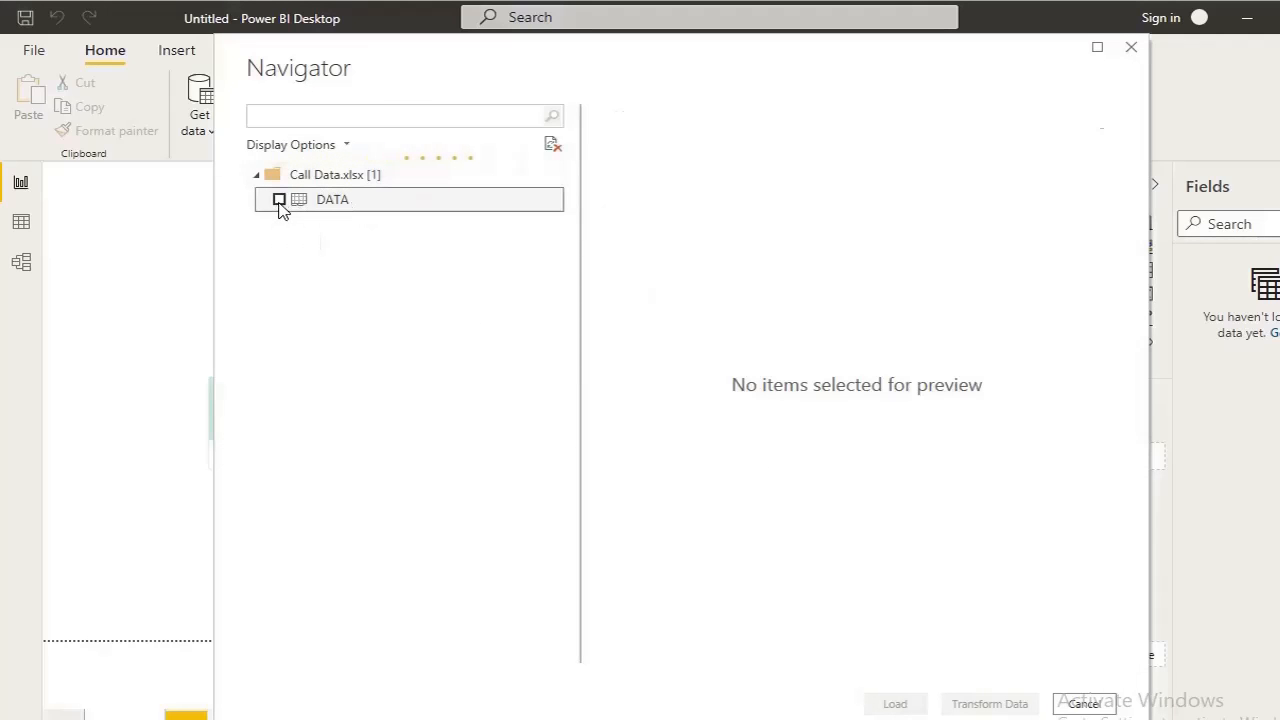
- Select the DATA sheet of Call Data.xlsx, check its preview and load it into the report
left_click(279, 200)
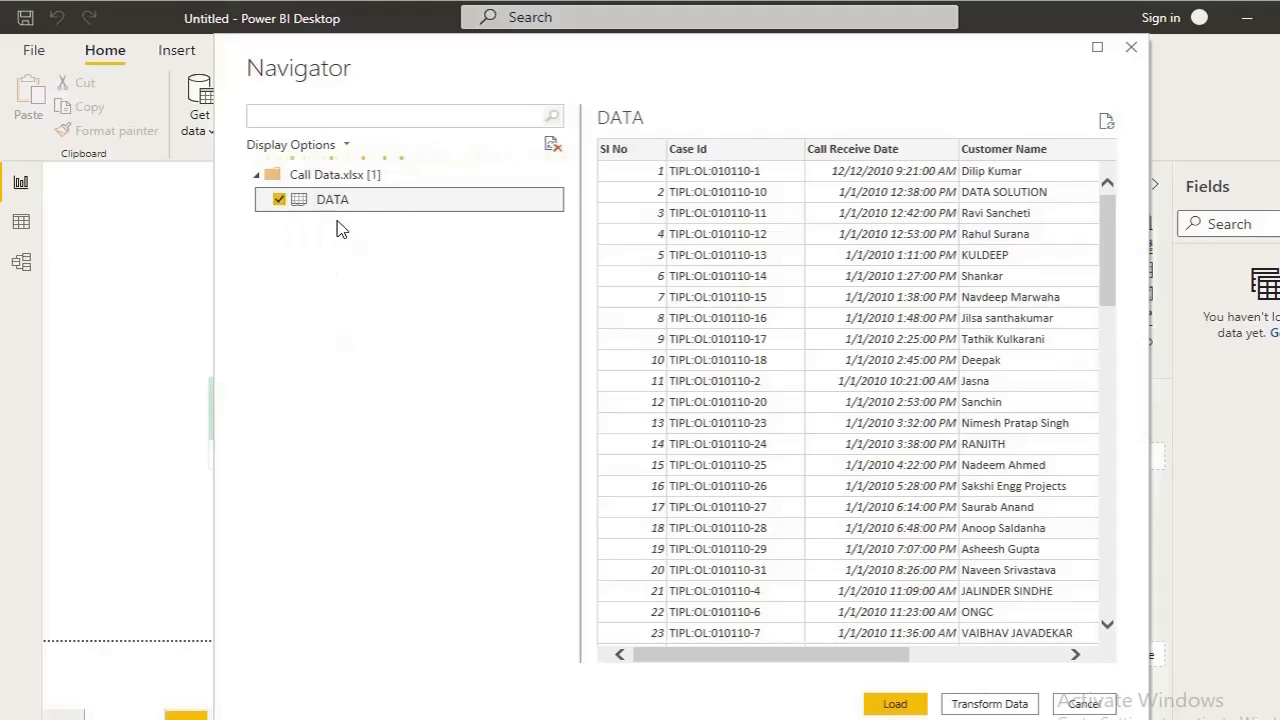
left_click(279, 201)
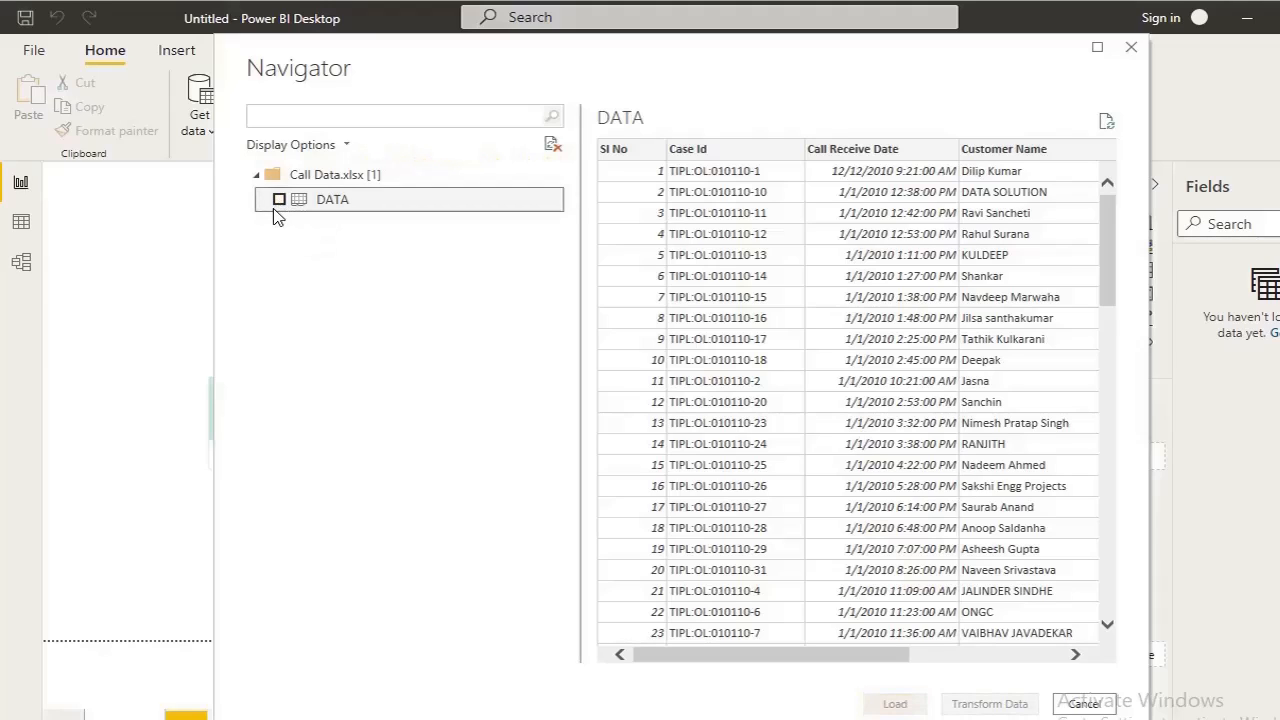
left_click(279, 201)
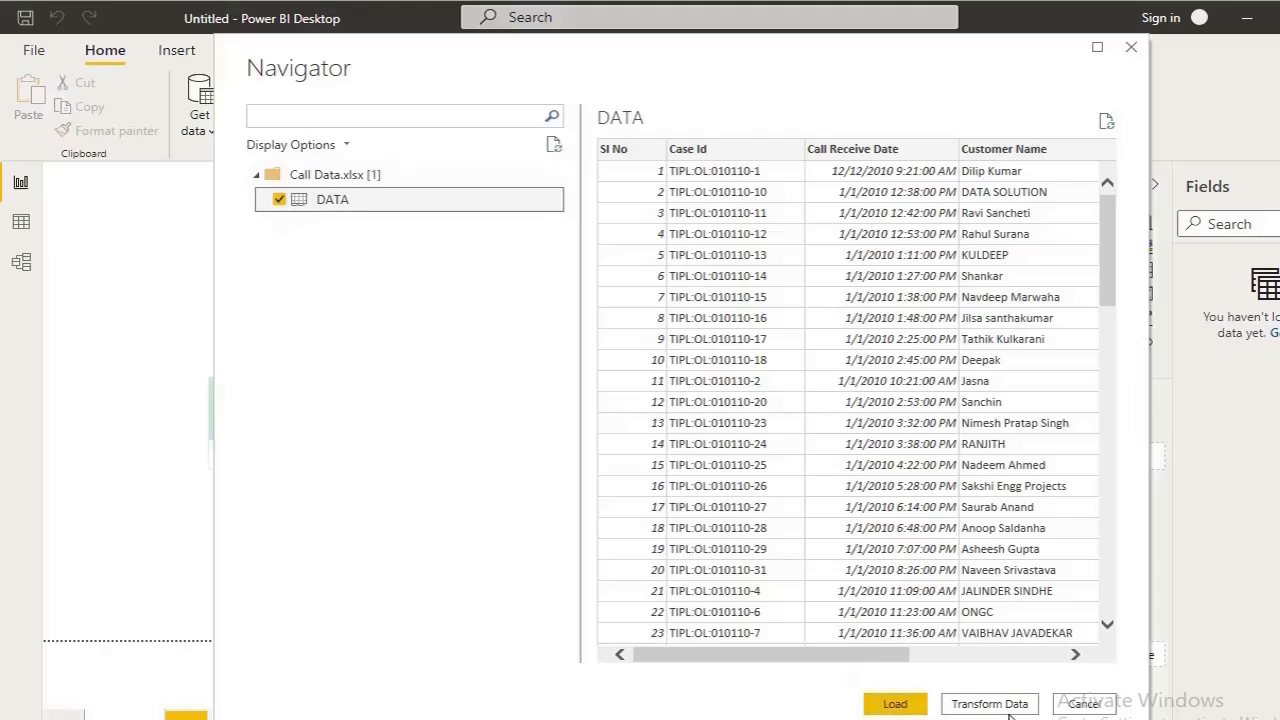
left_click(893, 703)
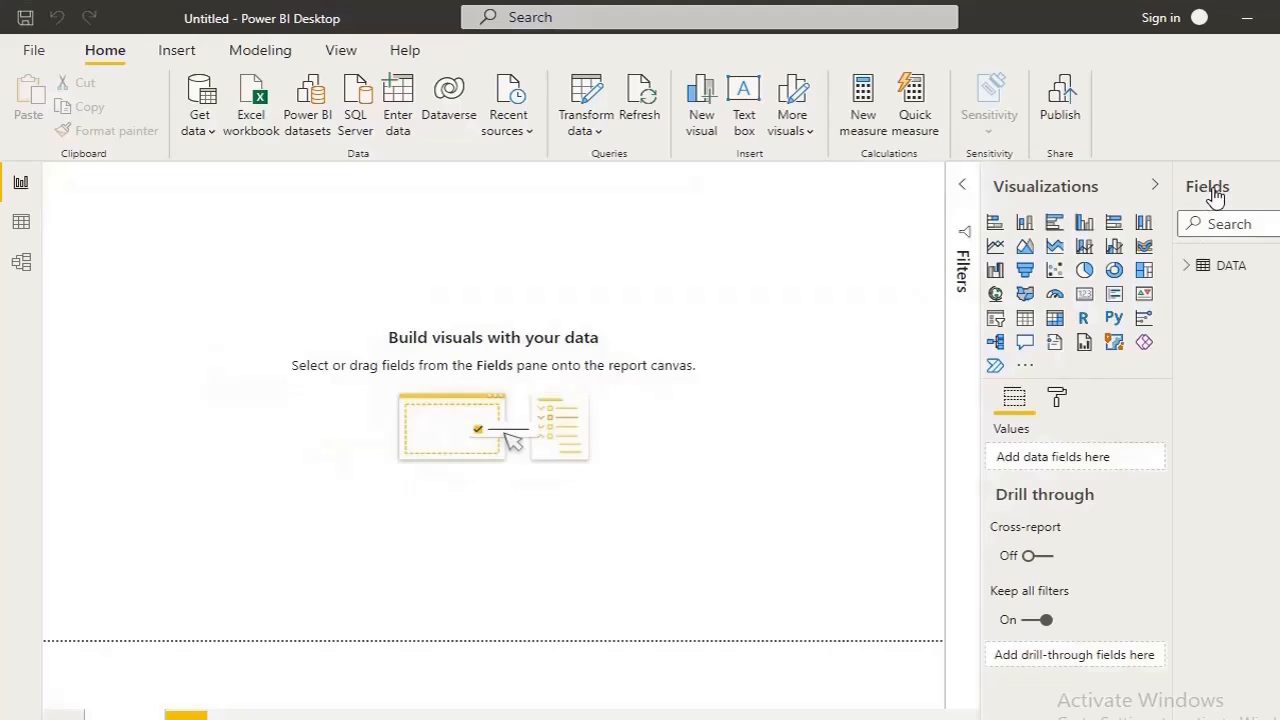
- Expand the DATA table's fields, examine its records in Data view and return to Report view
left_click(1185, 267)
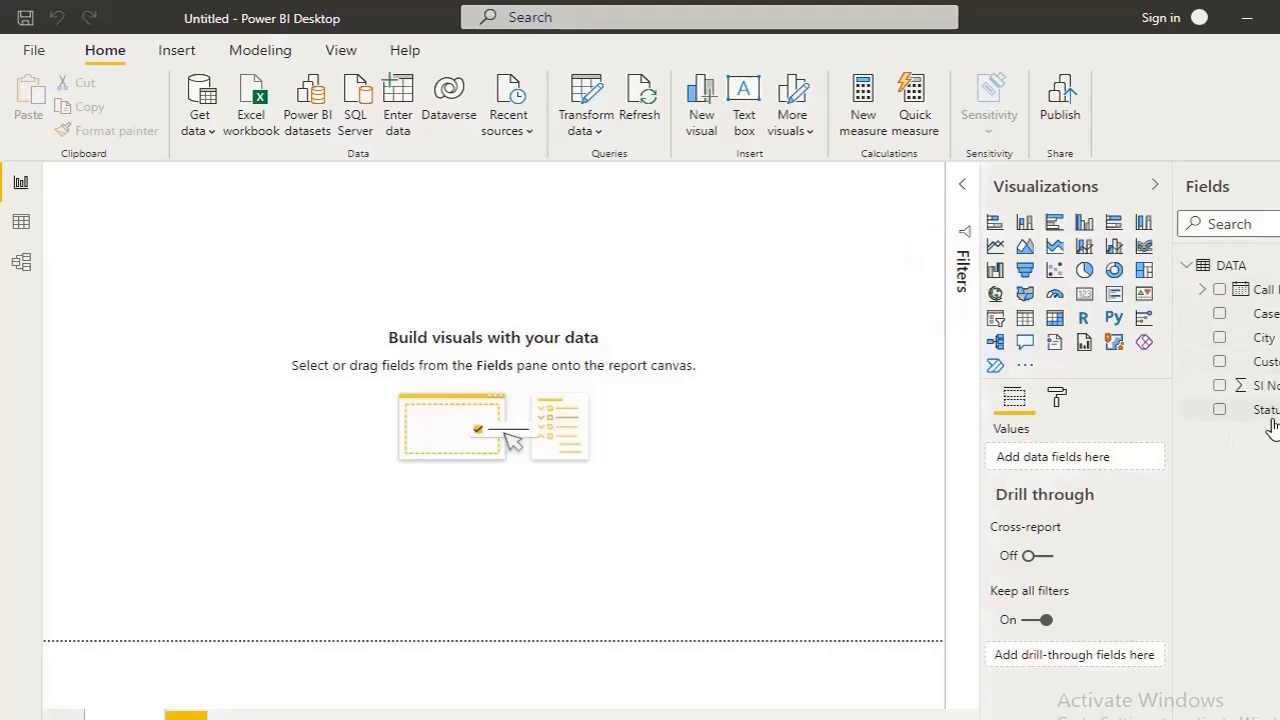
left_click(22, 225)
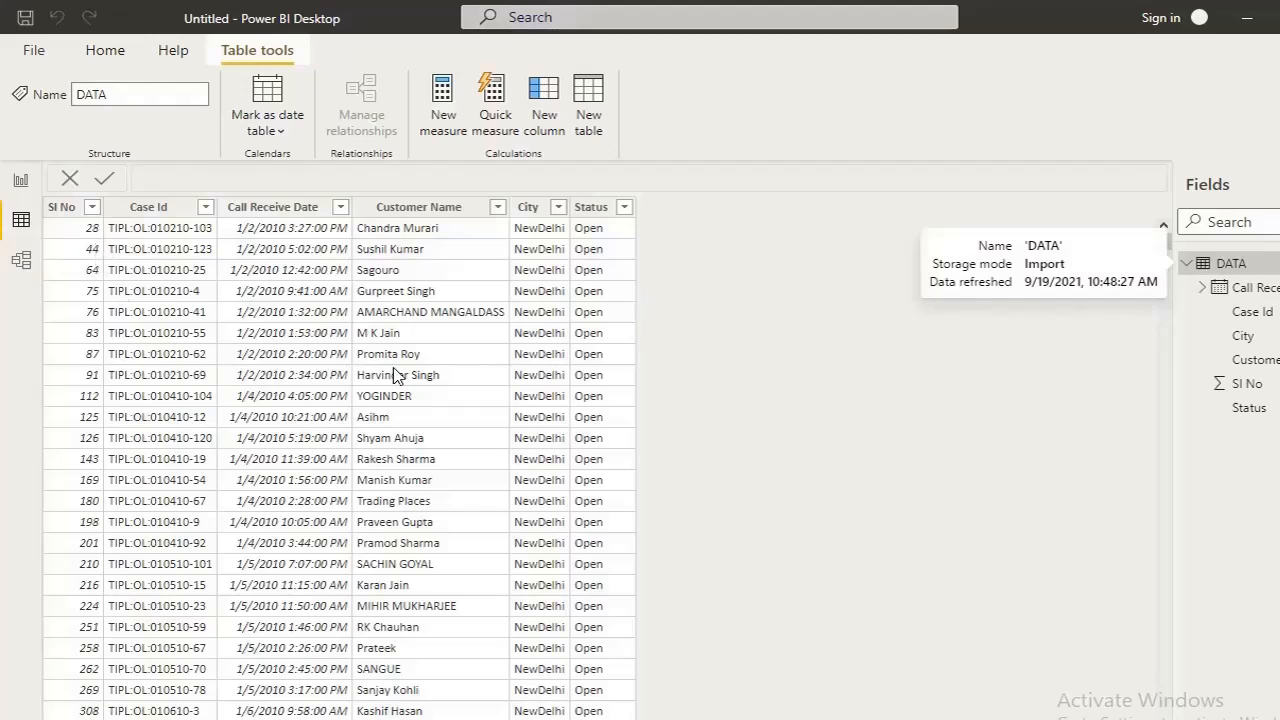
left_click(19, 187)
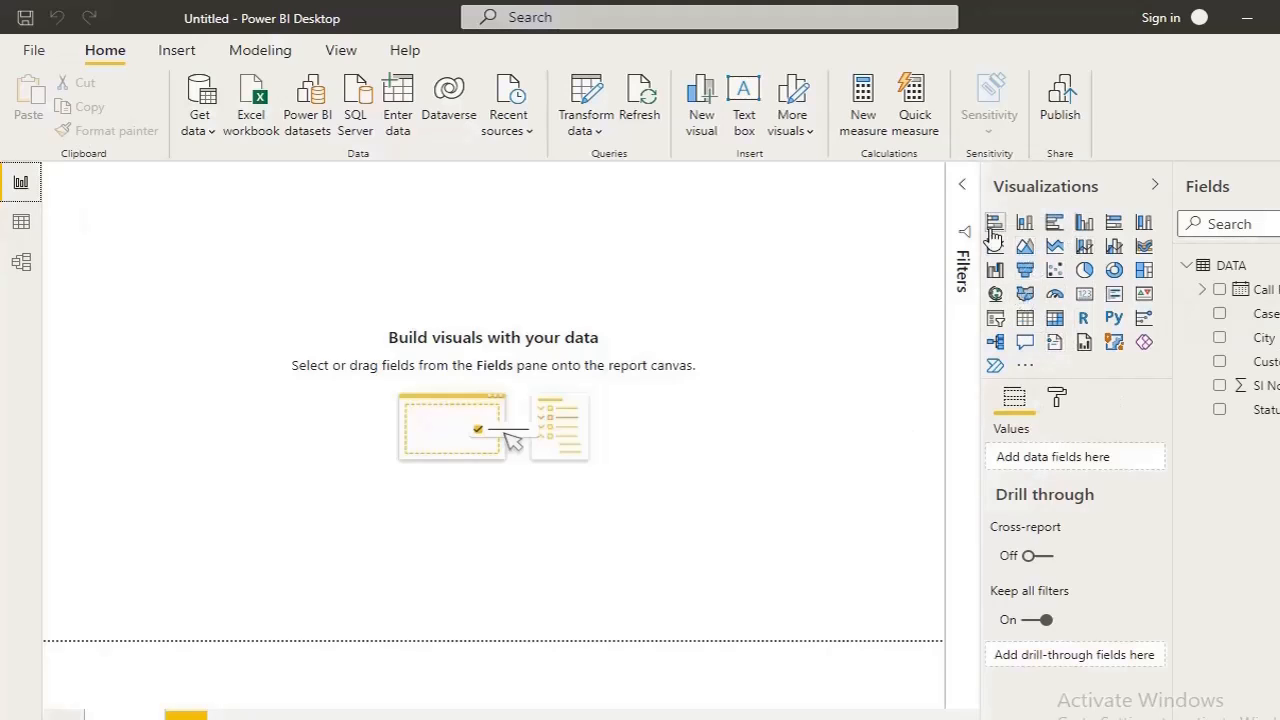
- Insert a clustered column chart on the report page, move it away from the page corner and enlarge it
left_click(1088, 225)
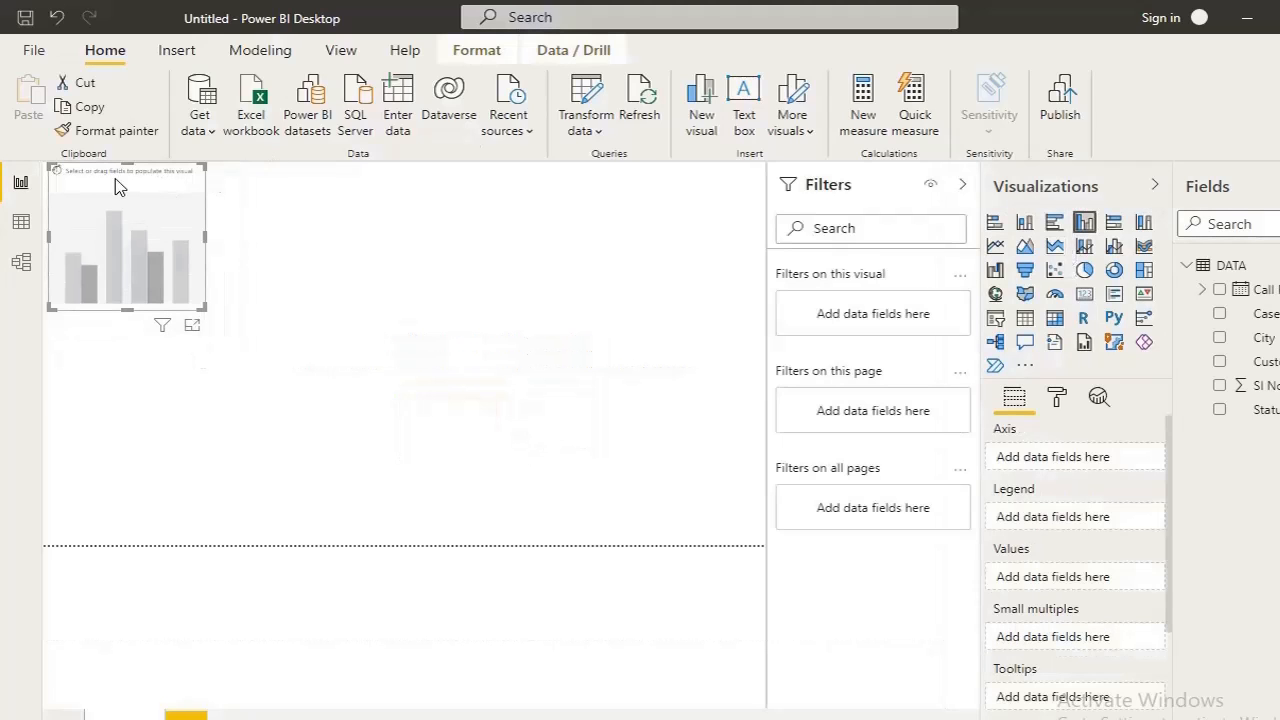
left_click_drag(115, 187, 212, 240)
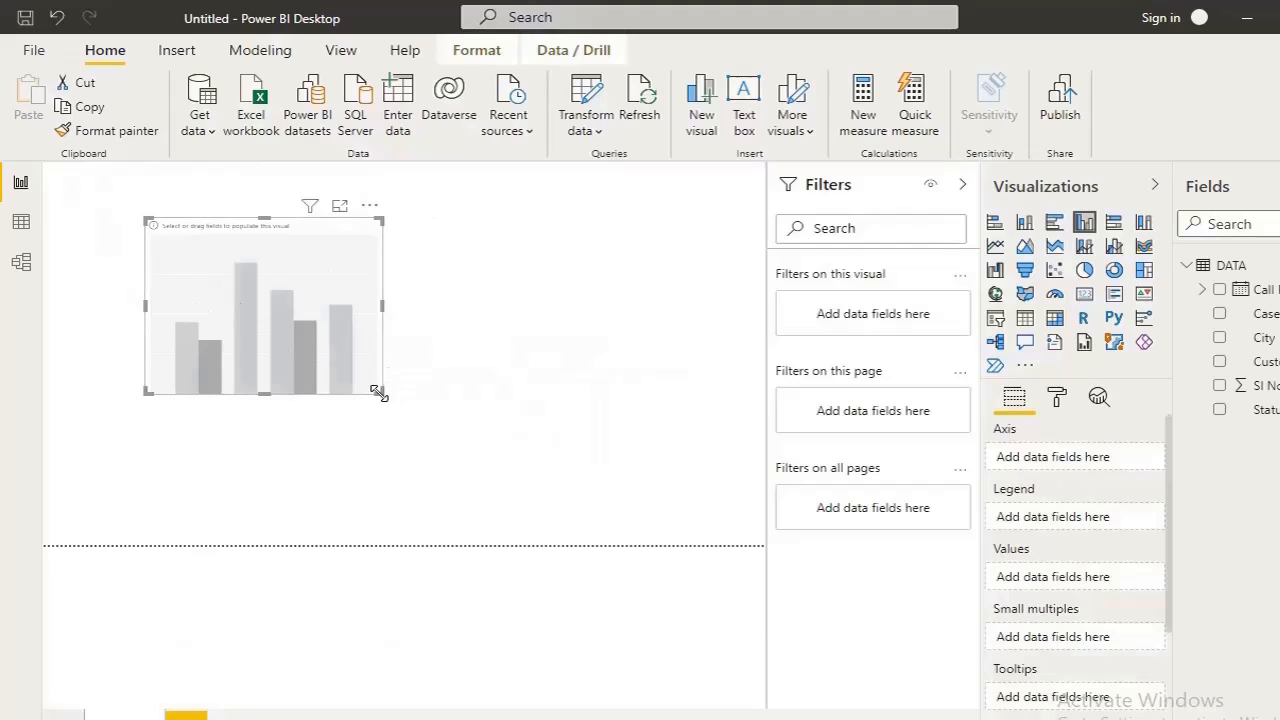
left_click_drag(378, 393, 524, 438)
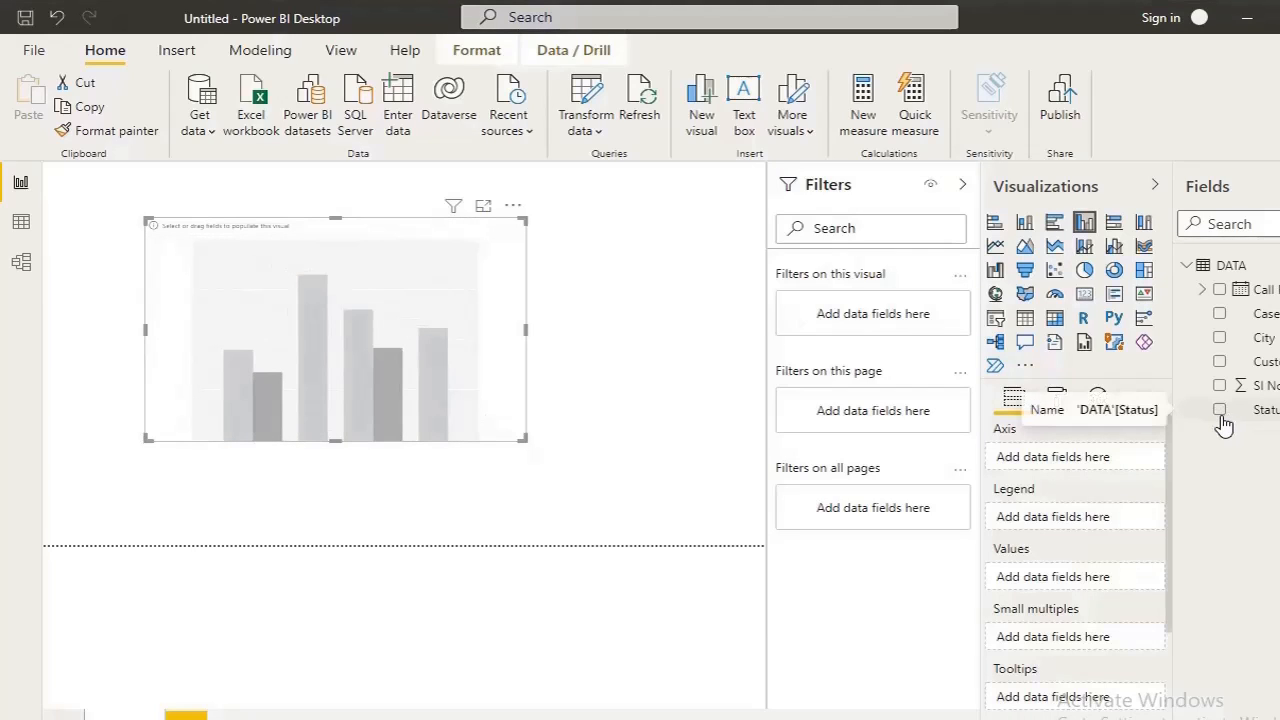
- Assign the Status field to the chart's axis and the count of Status to its values
left_click_drag(1222, 425, 1058, 459)
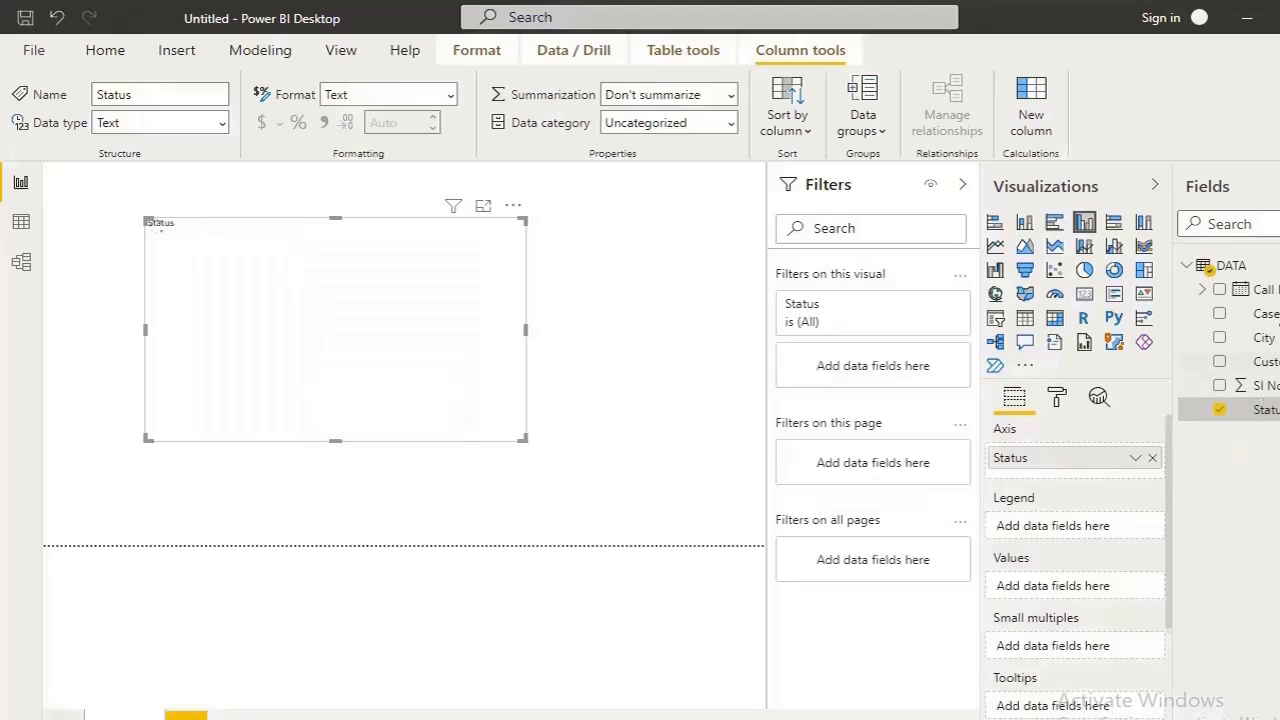
left_click_drag(1266, 410, 1152, 525)
left_click_drag(1100, 590, 1115, 593)
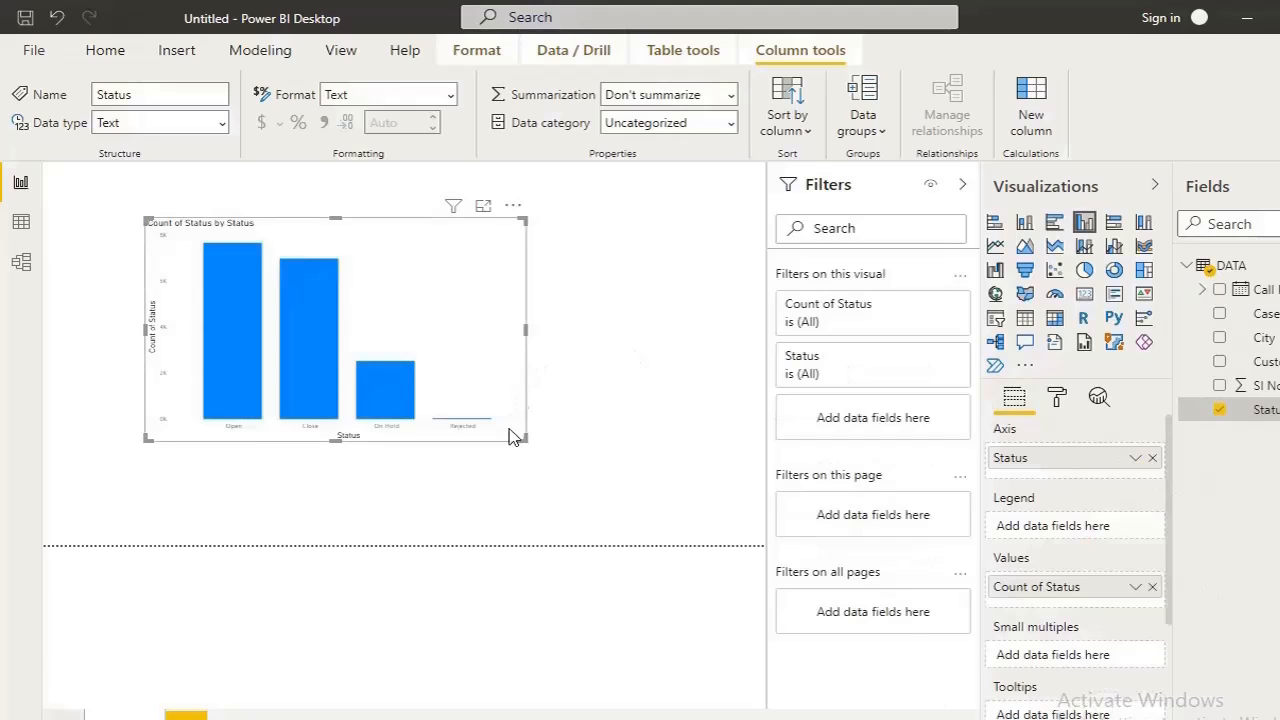
- Enlarge the Count of Status chart further and collapse the Filters pane
left_click_drag(524, 438, 643, 488)
left_click(962, 185)
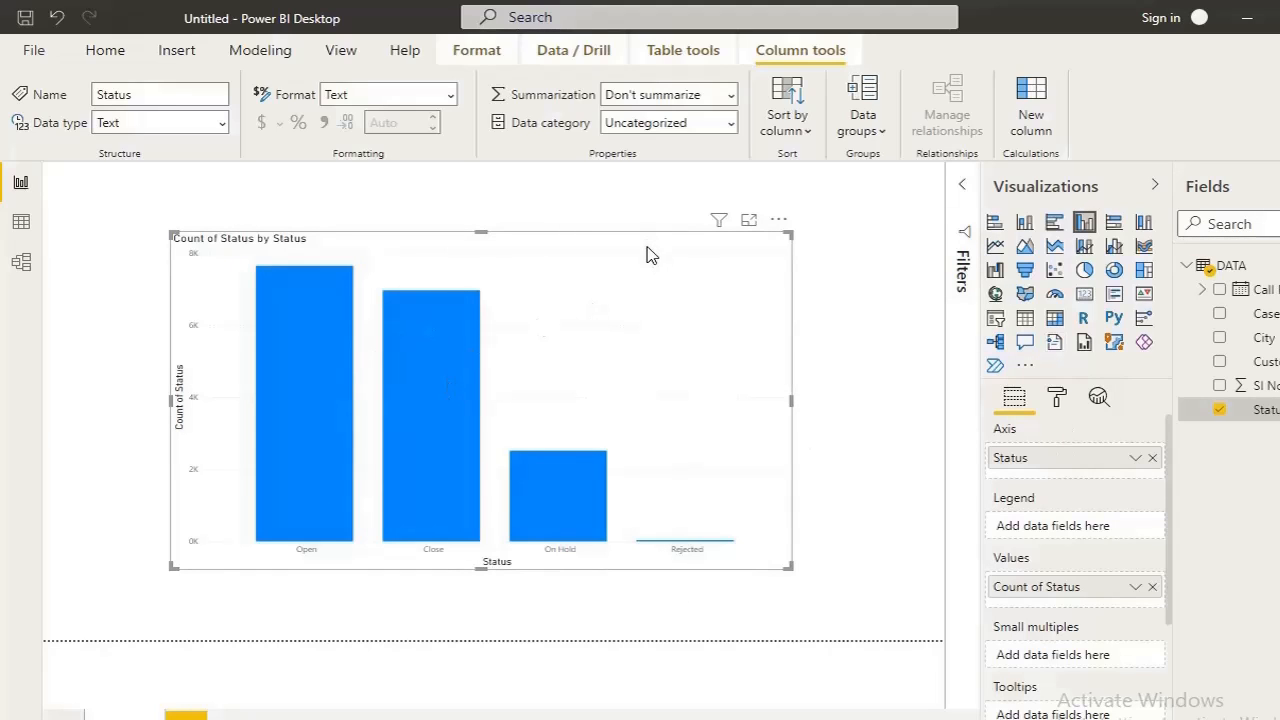
- Open the chart's formatting options and set the X axis text size to 13 pt
left_click(1055, 402)
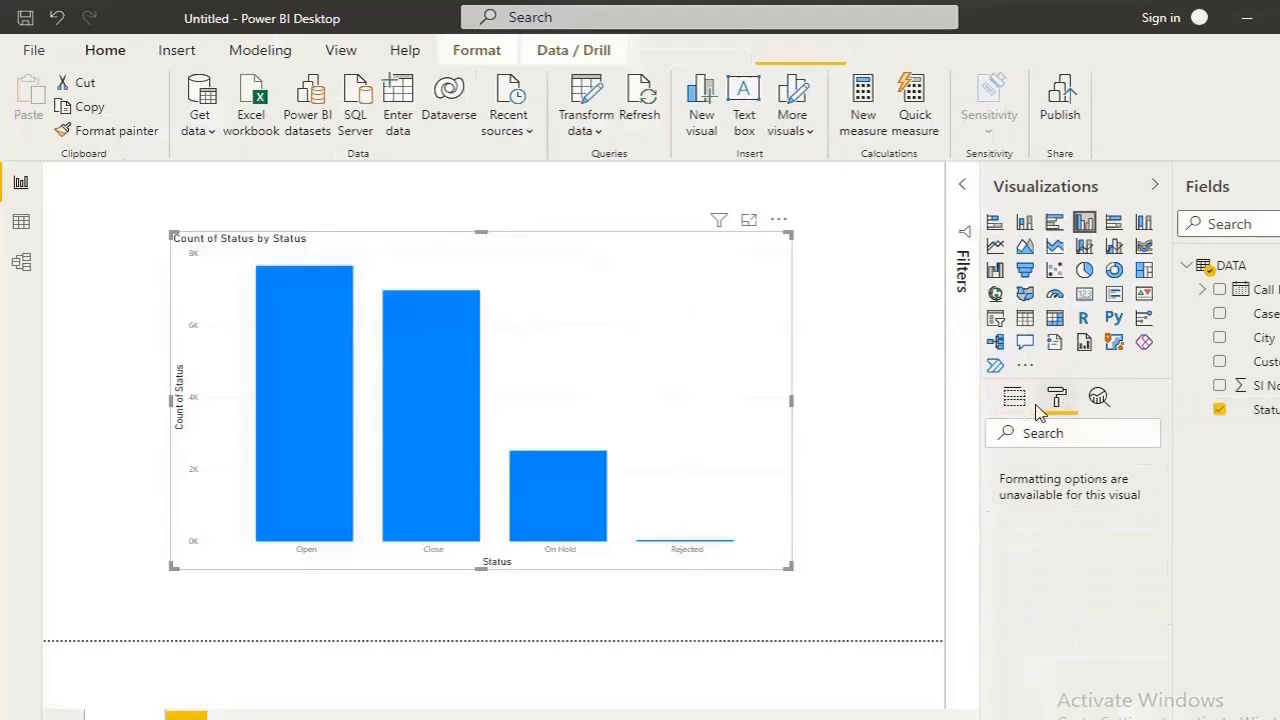
left_click(1060, 404)
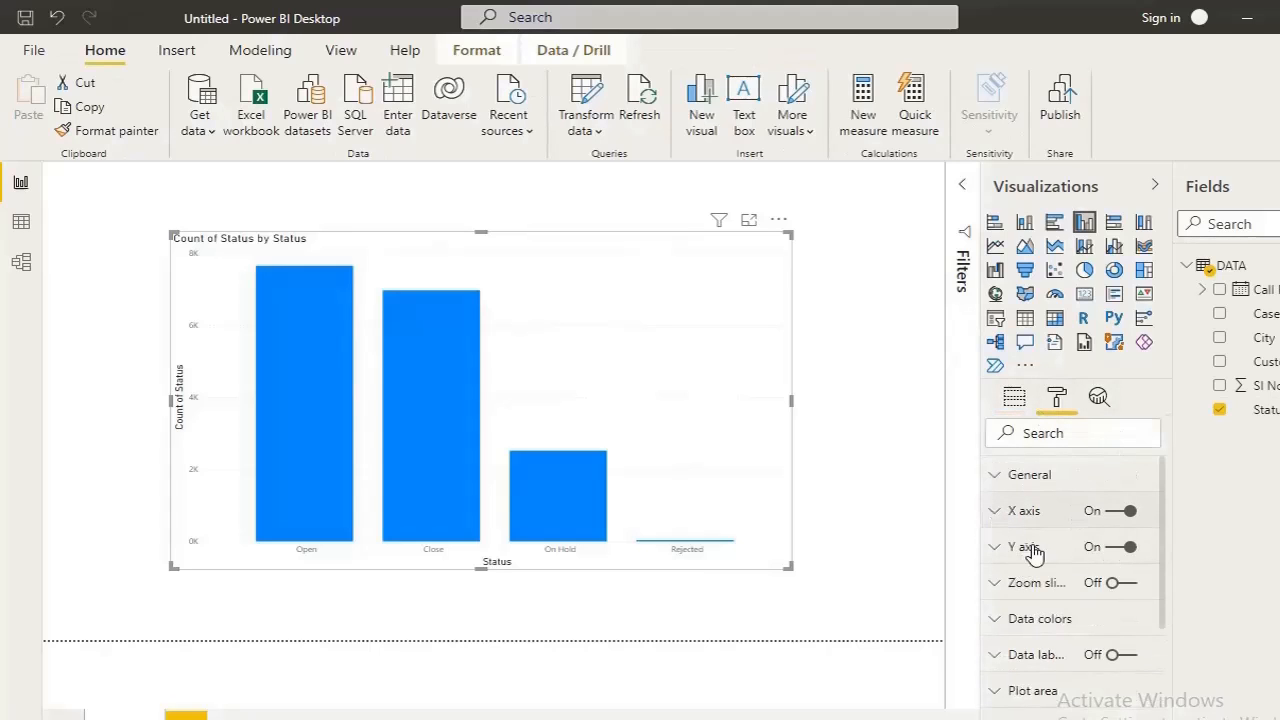
left_click(1095, 512)
scroll(1130, 545, "down", 5)
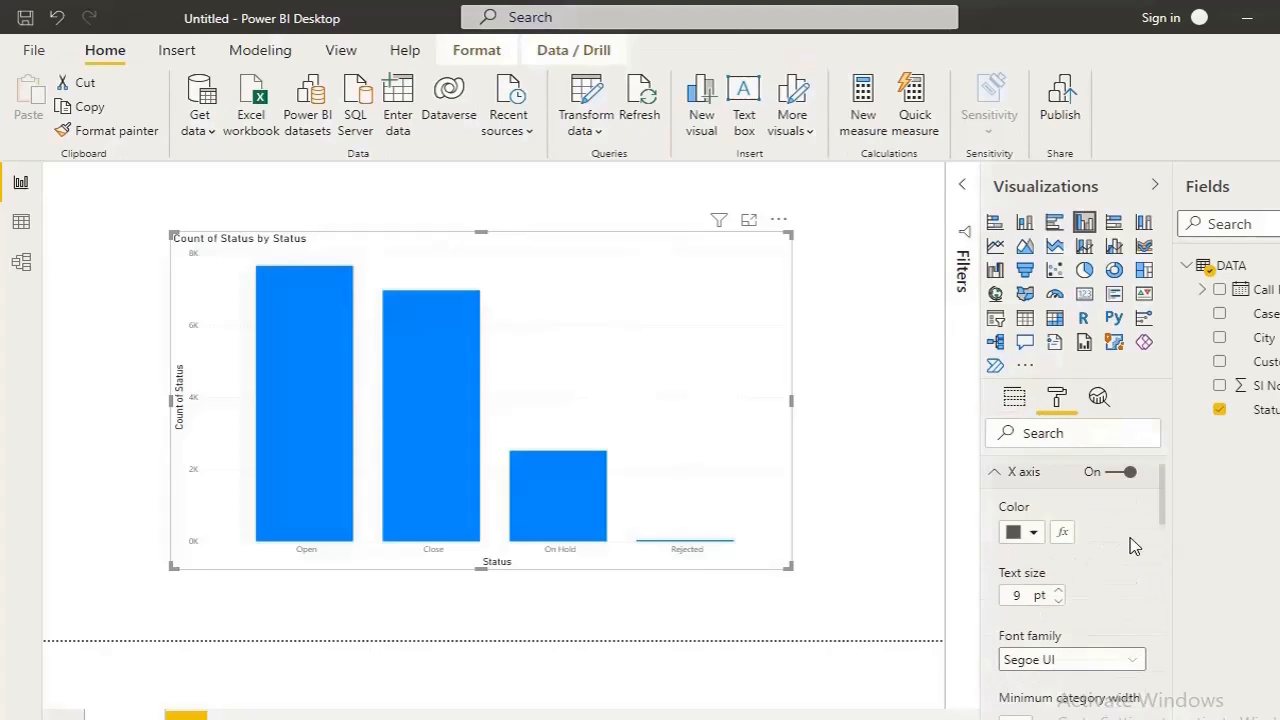
scroll(1133, 545, "up", 3)
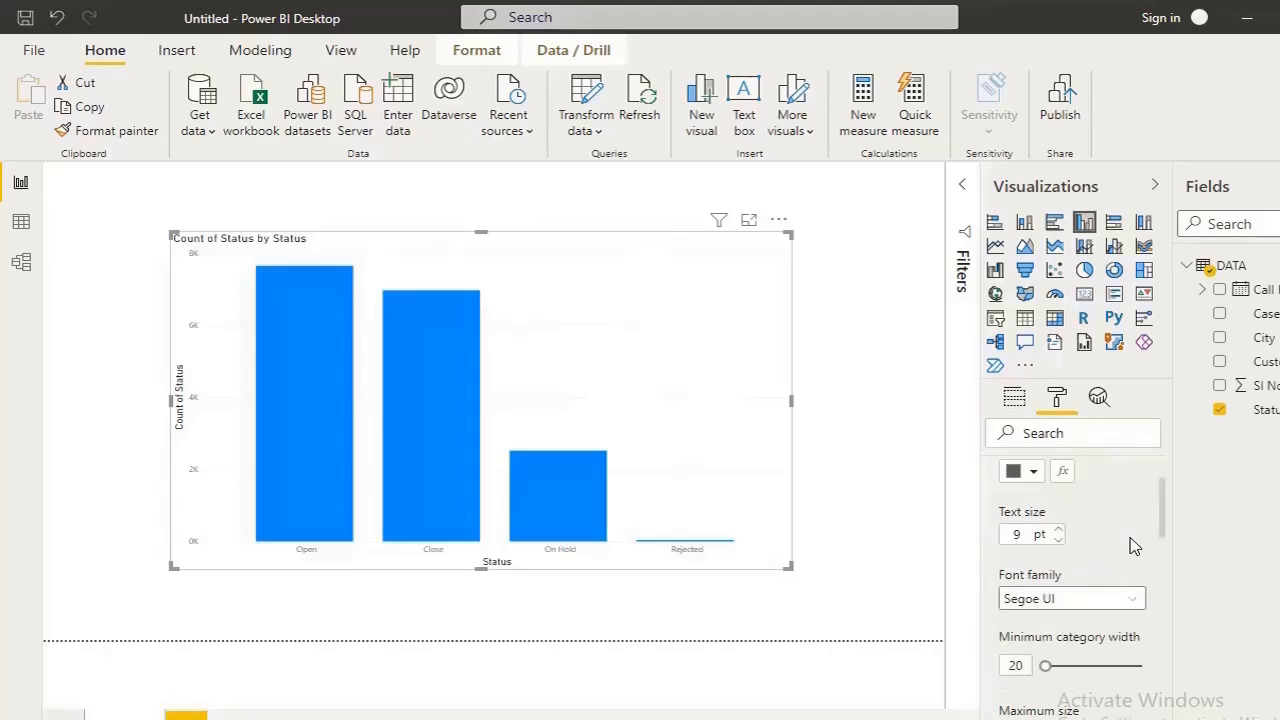
left_click(1058, 531)
left_click(1058, 531)
left_click(1058, 531)
left_click(1058, 531)
scroll(1094, 546, "up", 2)
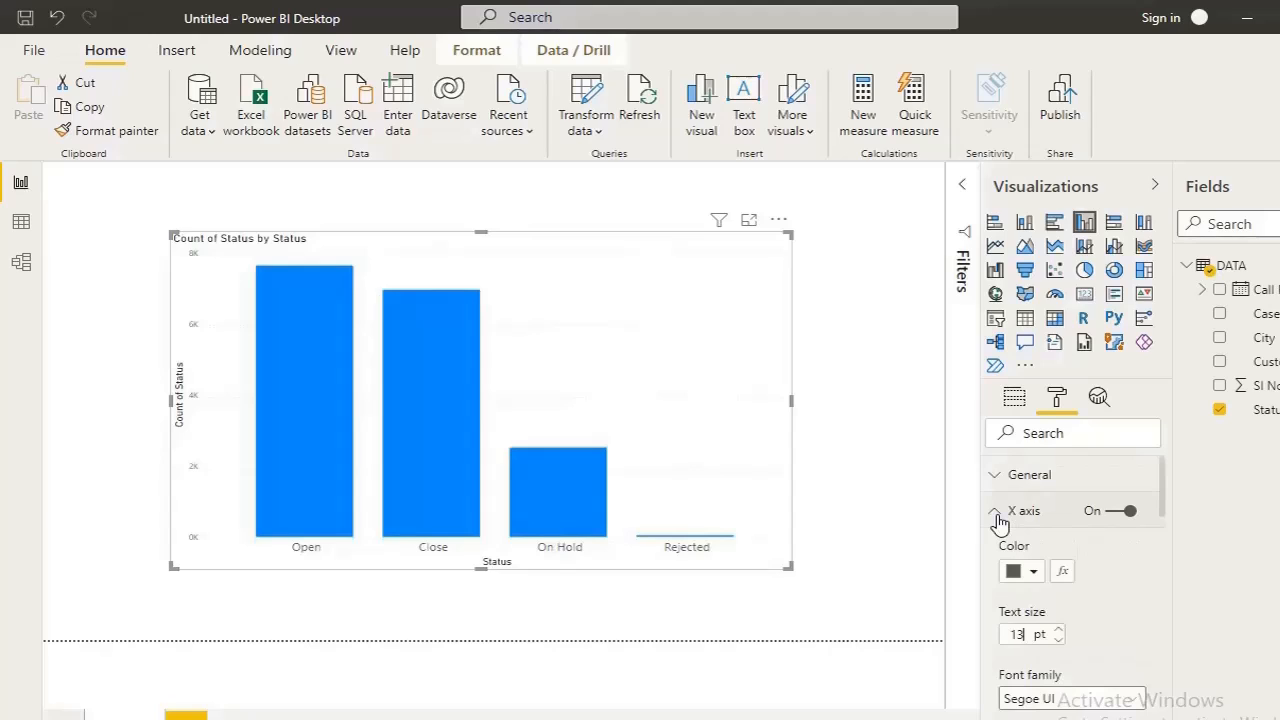
- Turn the chart's X axis off and back on to compare its display
left_click(1117, 512)
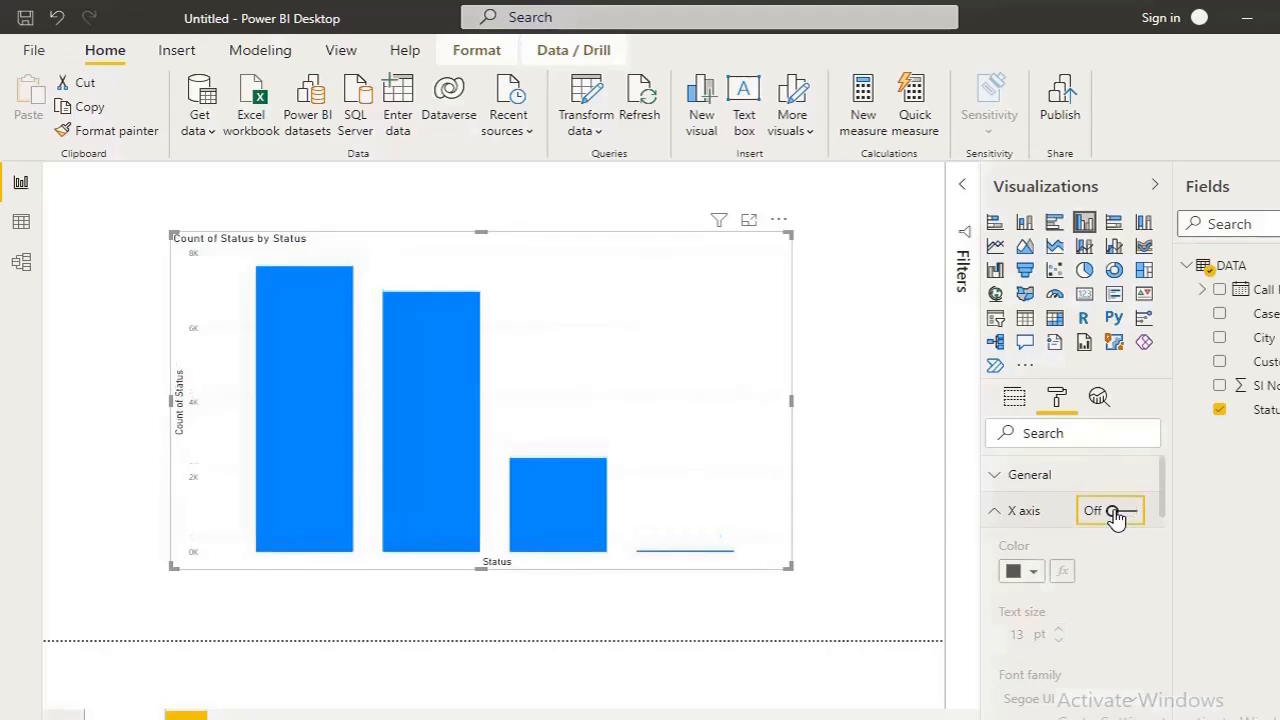
left_click(1116, 512)
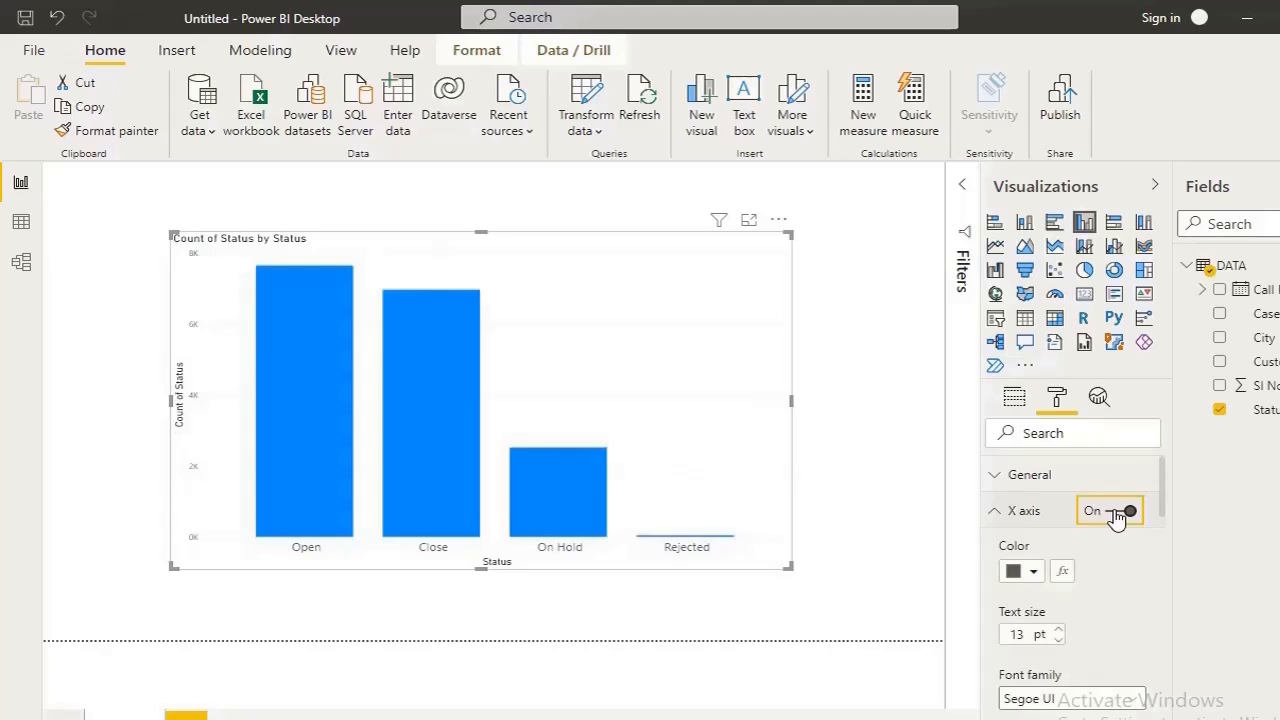
- Turn on data labels for the column chart and expand their formatting settings
scroll(1117, 515, "down", 10)
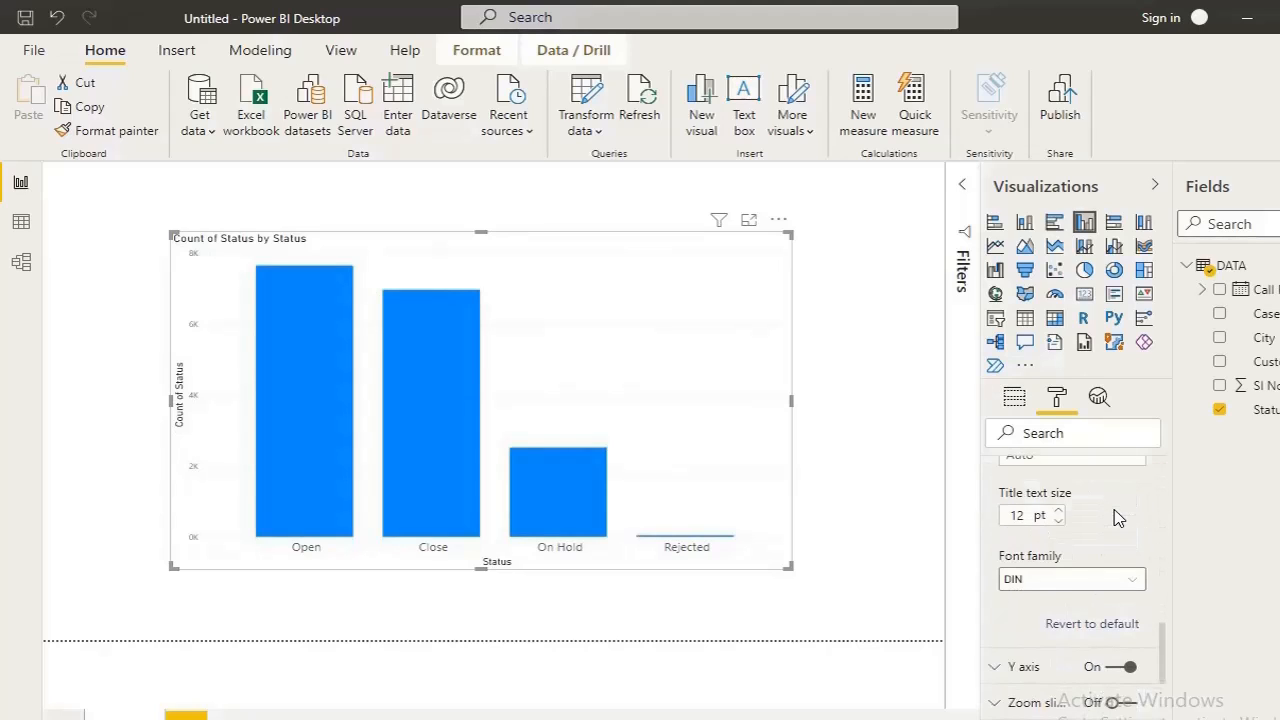
scroll(1117, 518, "down", 4)
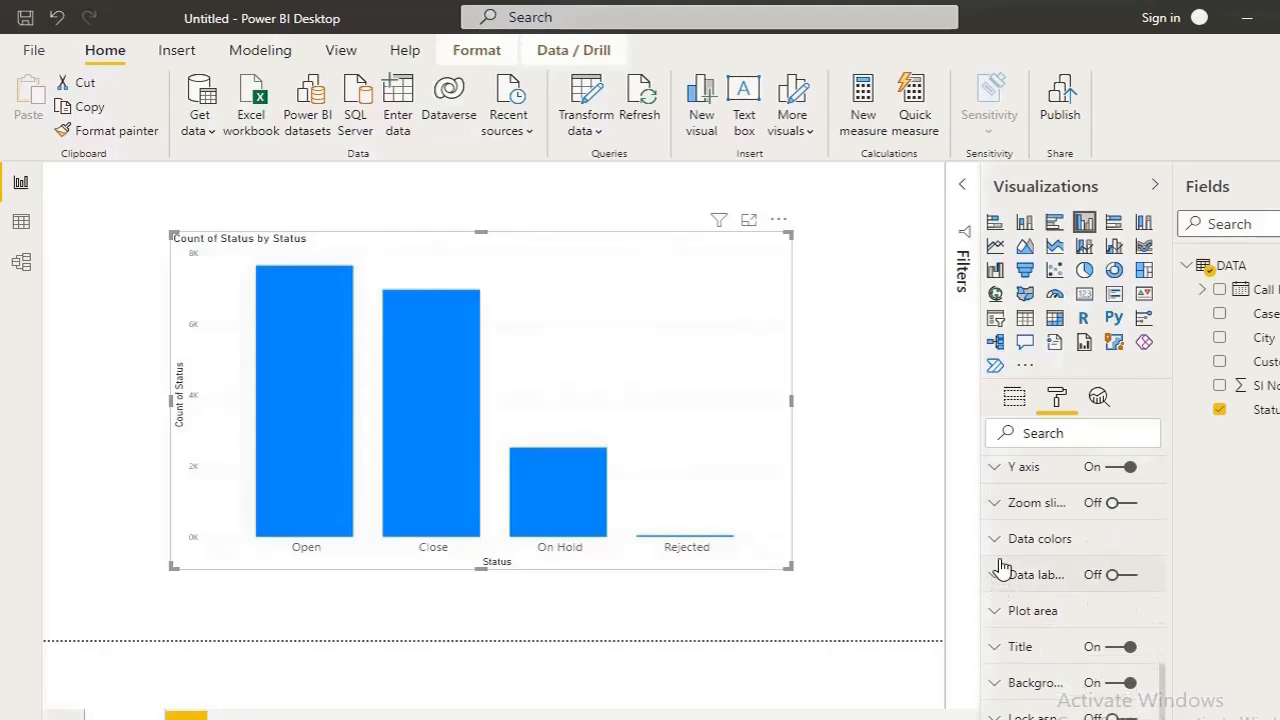
left_click(1116, 575)
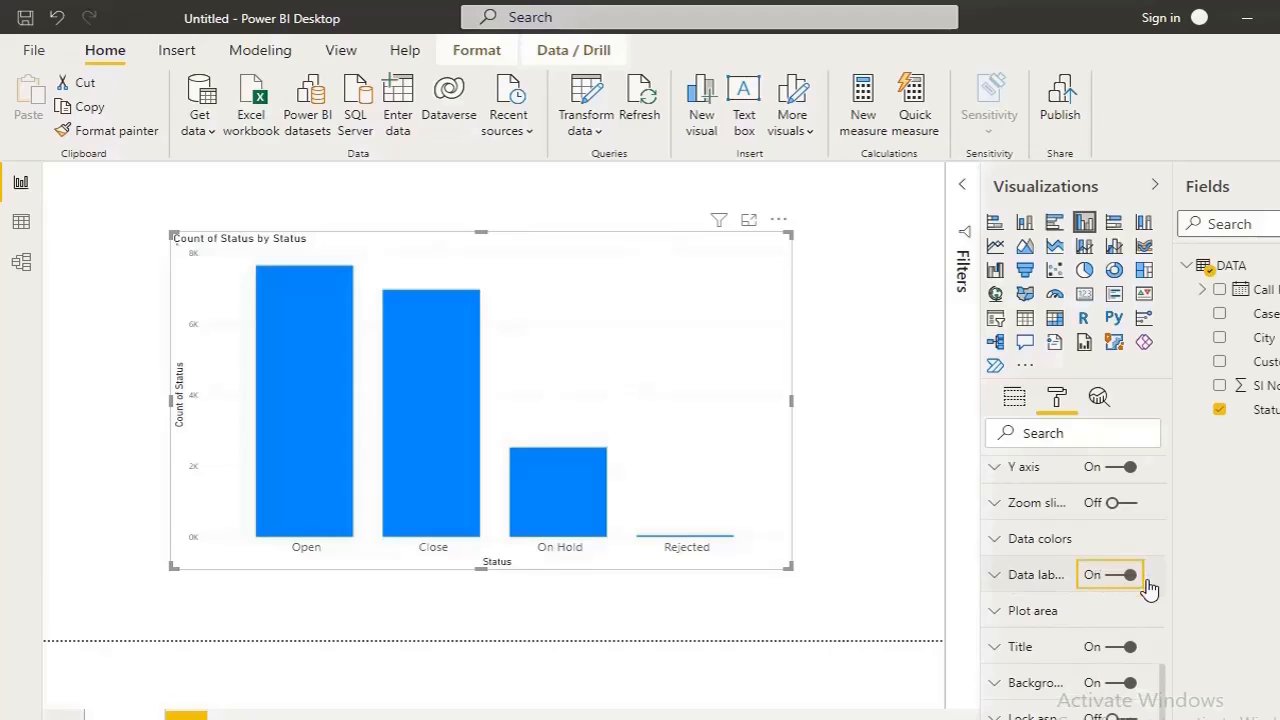
left_click(995, 578)
scroll(1077, 611, "down", 1)
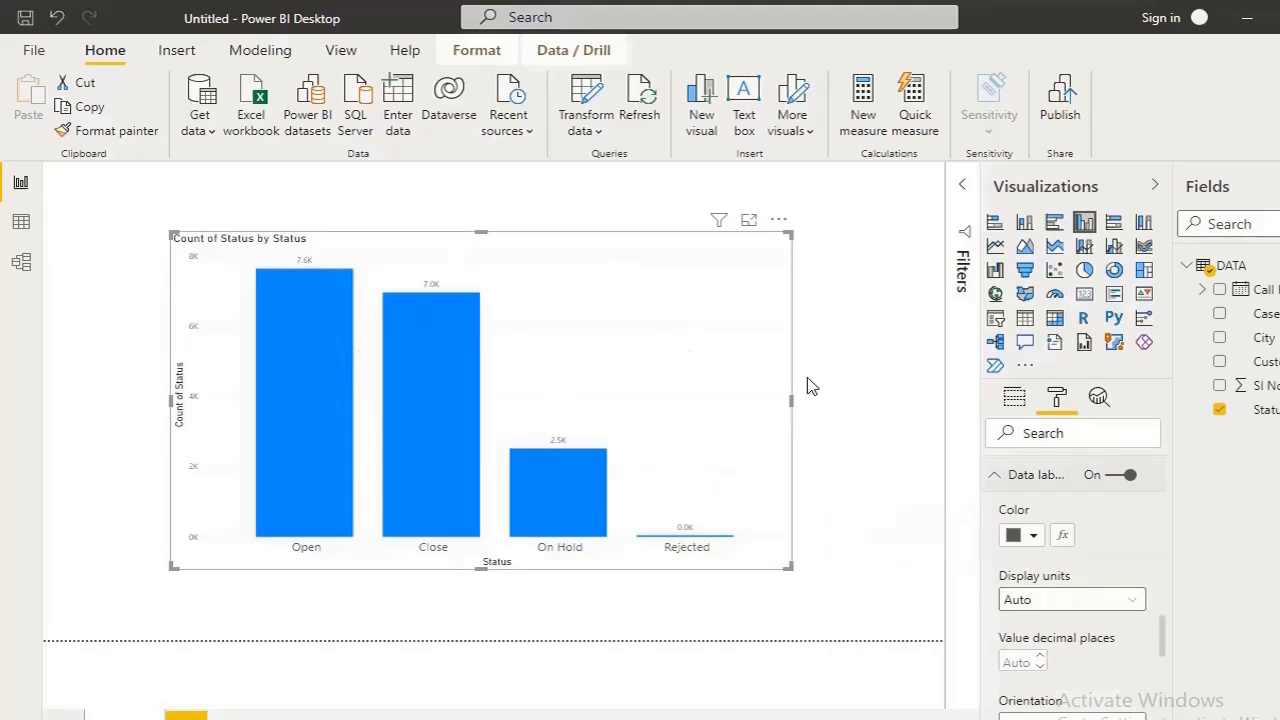
- Set the text size of the column chart's data labels to 14 pt
scroll(1084, 605, "down", 4)
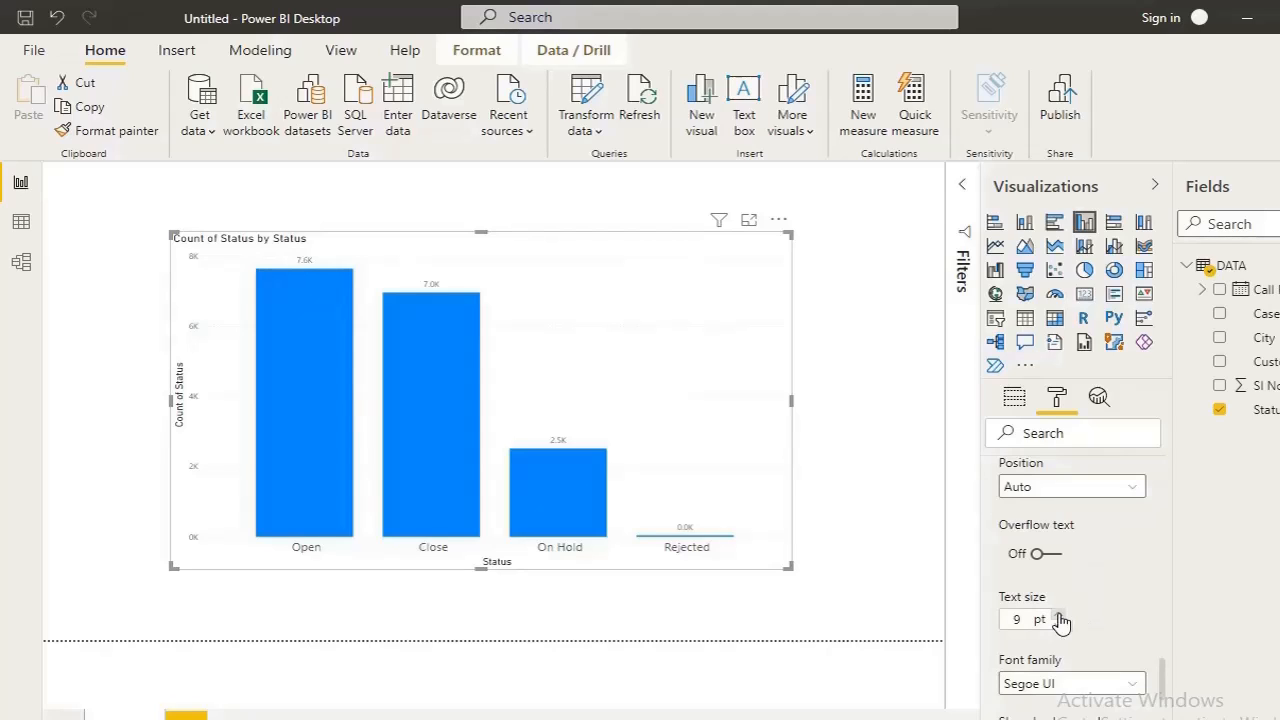
left_click(1059, 617)
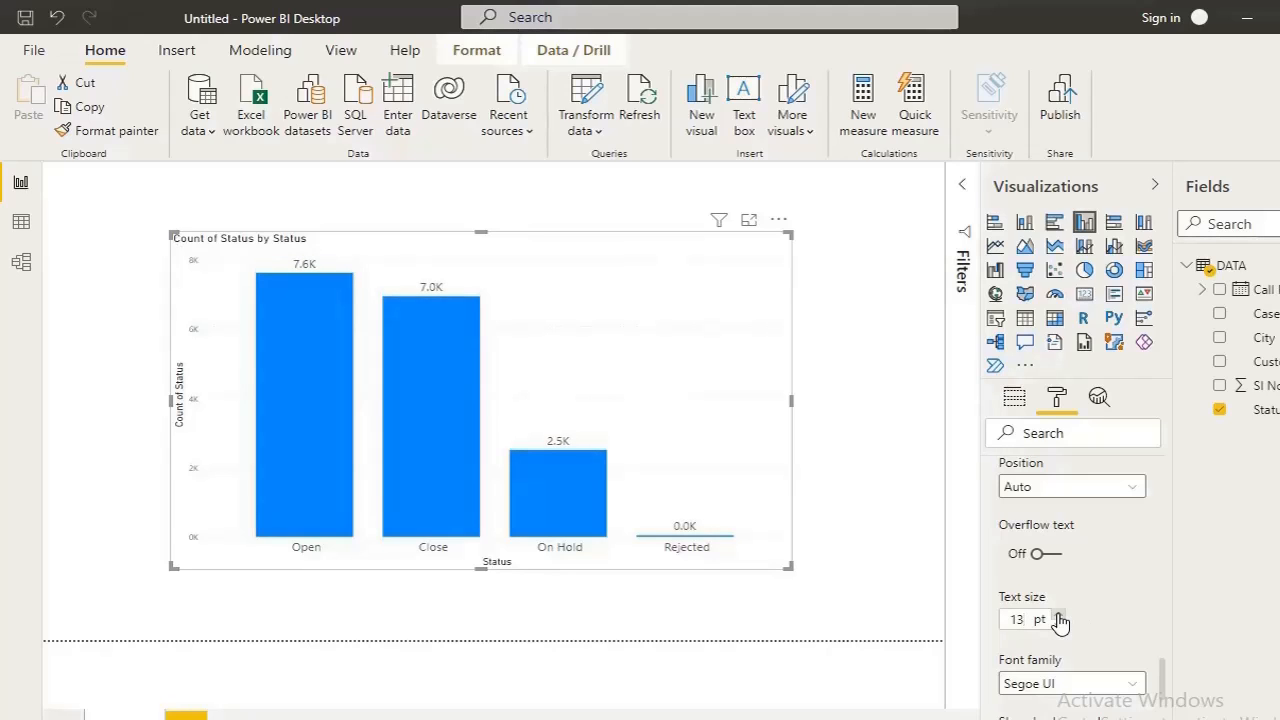
left_click(1059, 616)
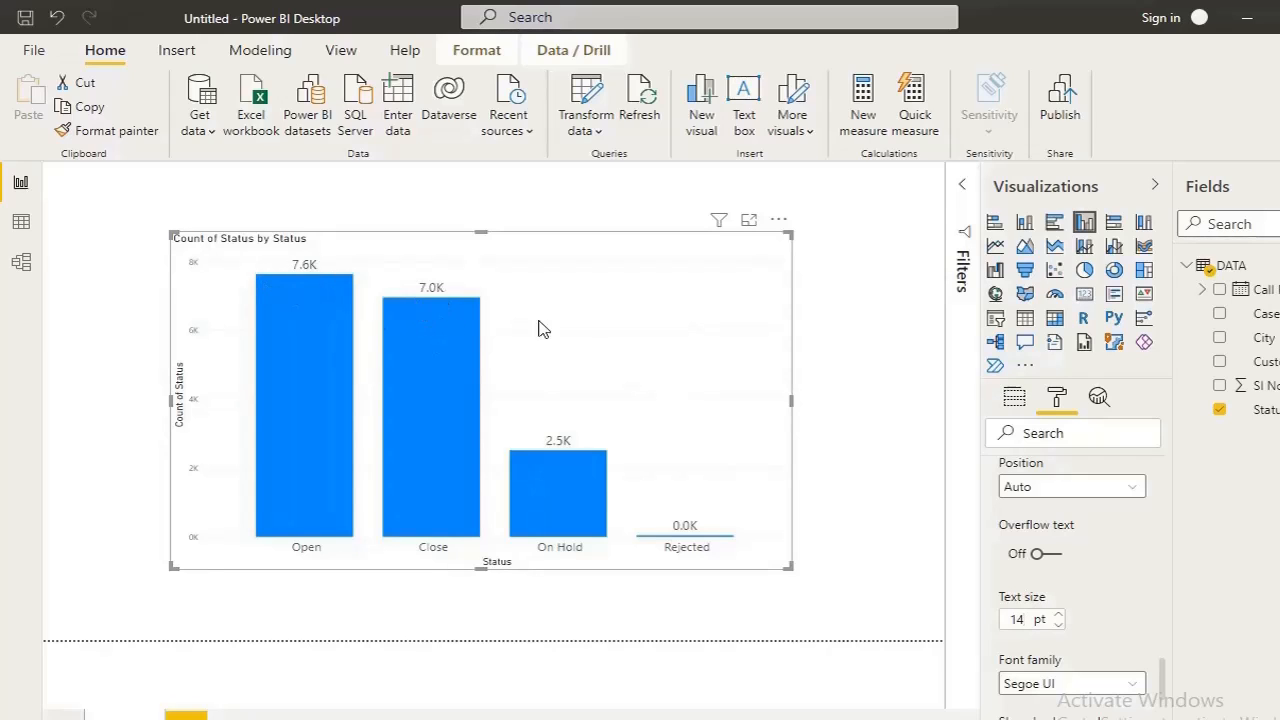
- Set the display units of the column chart's data labels to None
scroll(1114, 510, "up", 6)
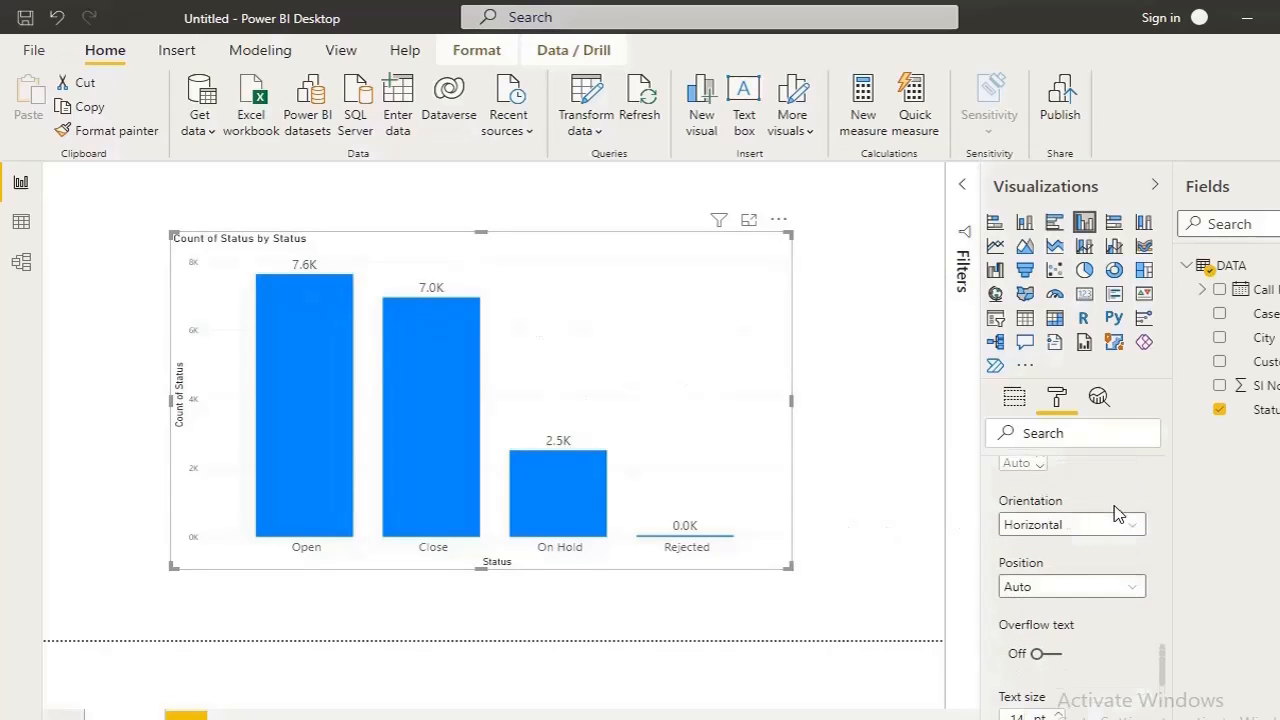
scroll(1117, 513, "down", 1)
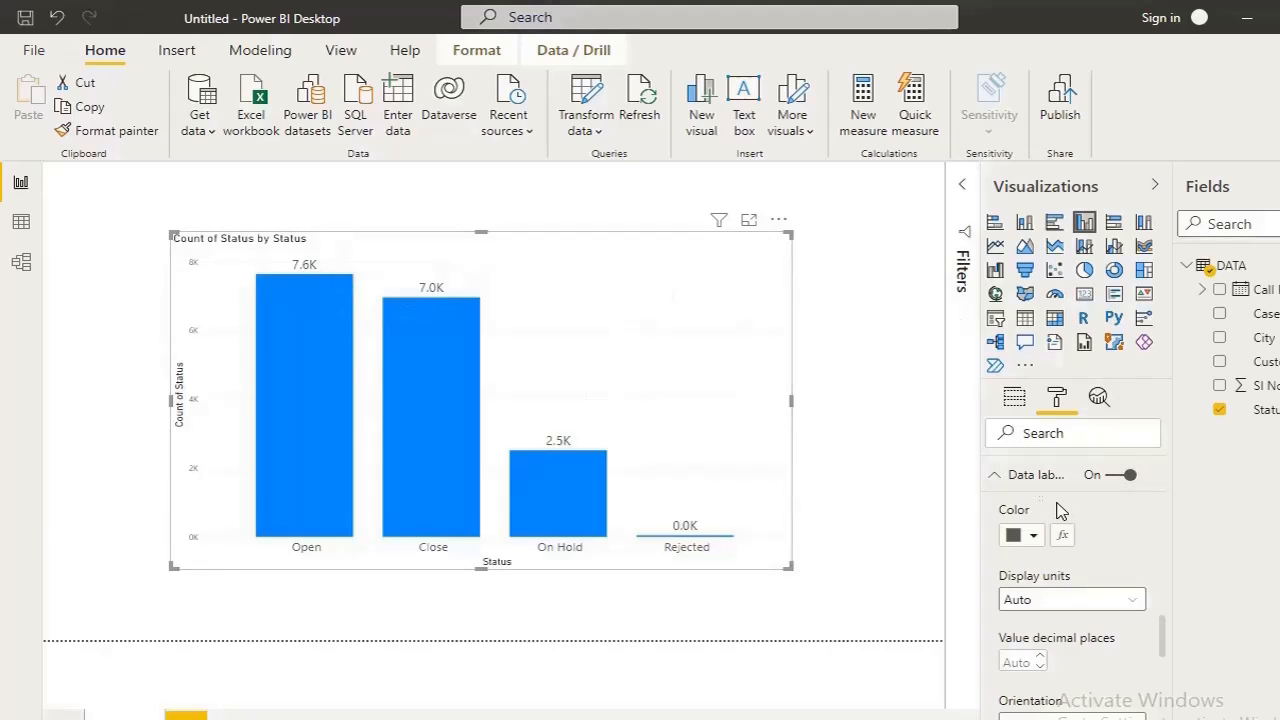
scroll(1062, 511, "down", 1)
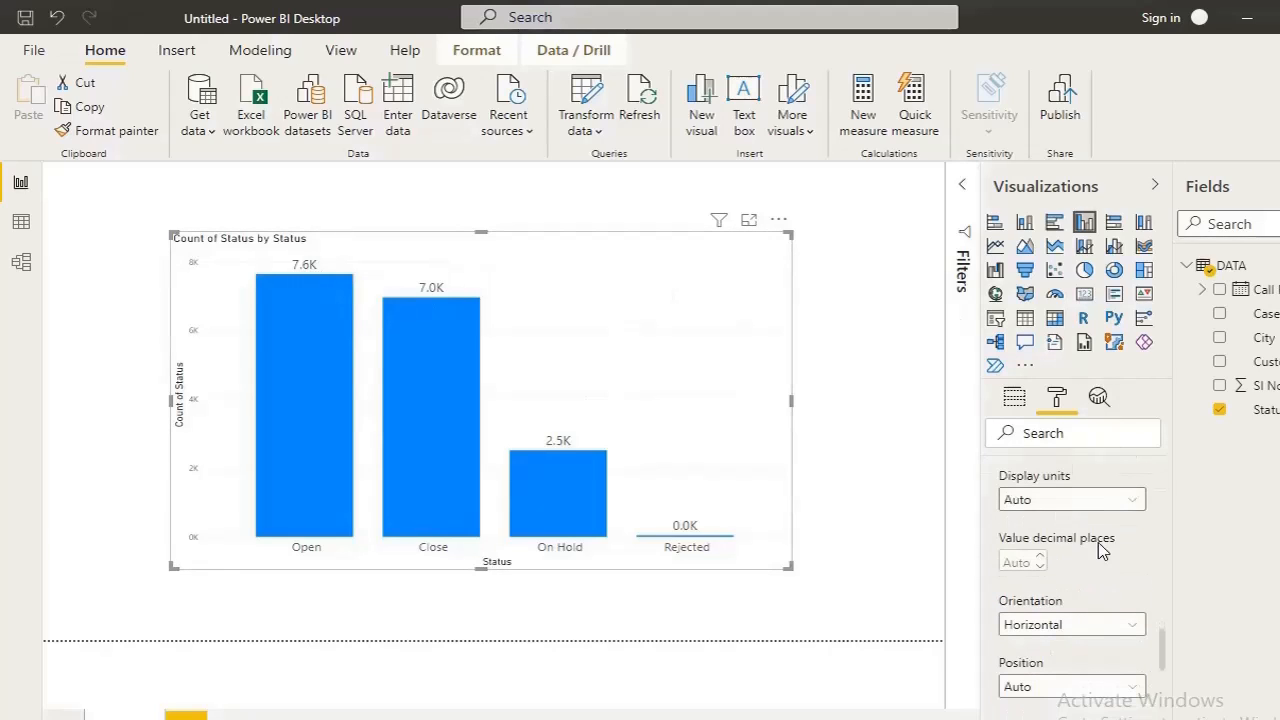
left_click(1062, 500)
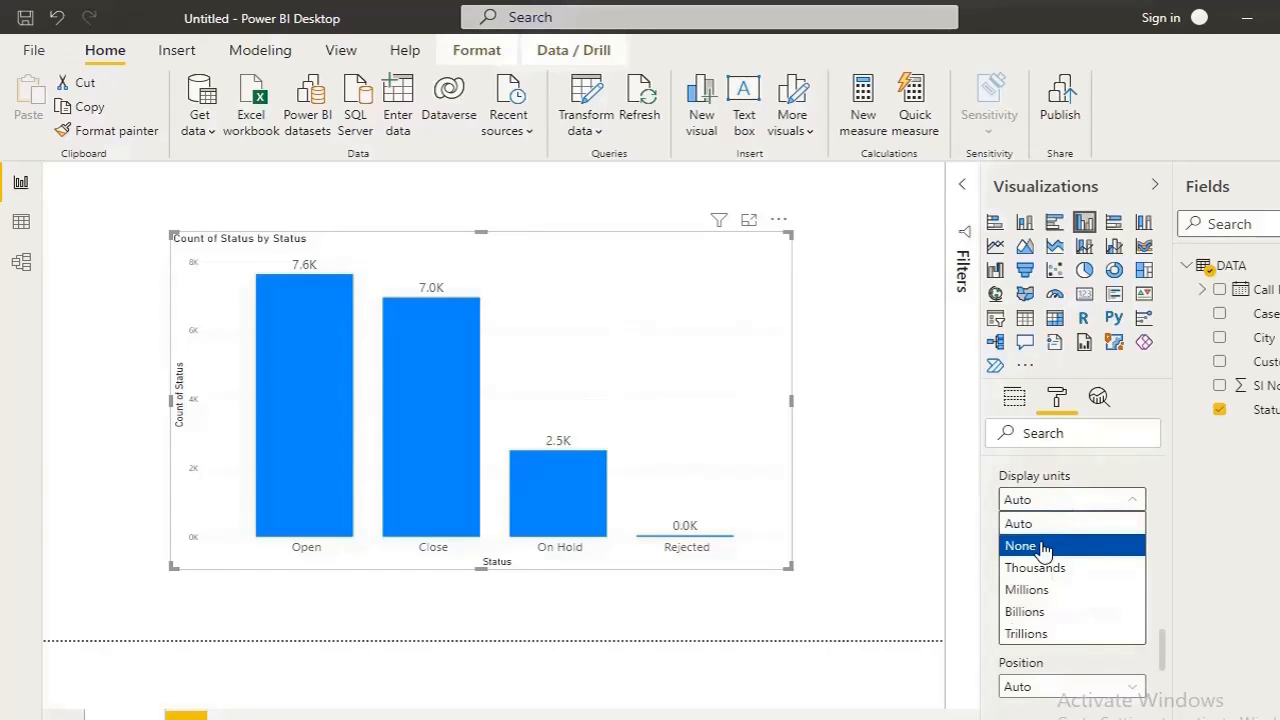
left_click(1042, 548)
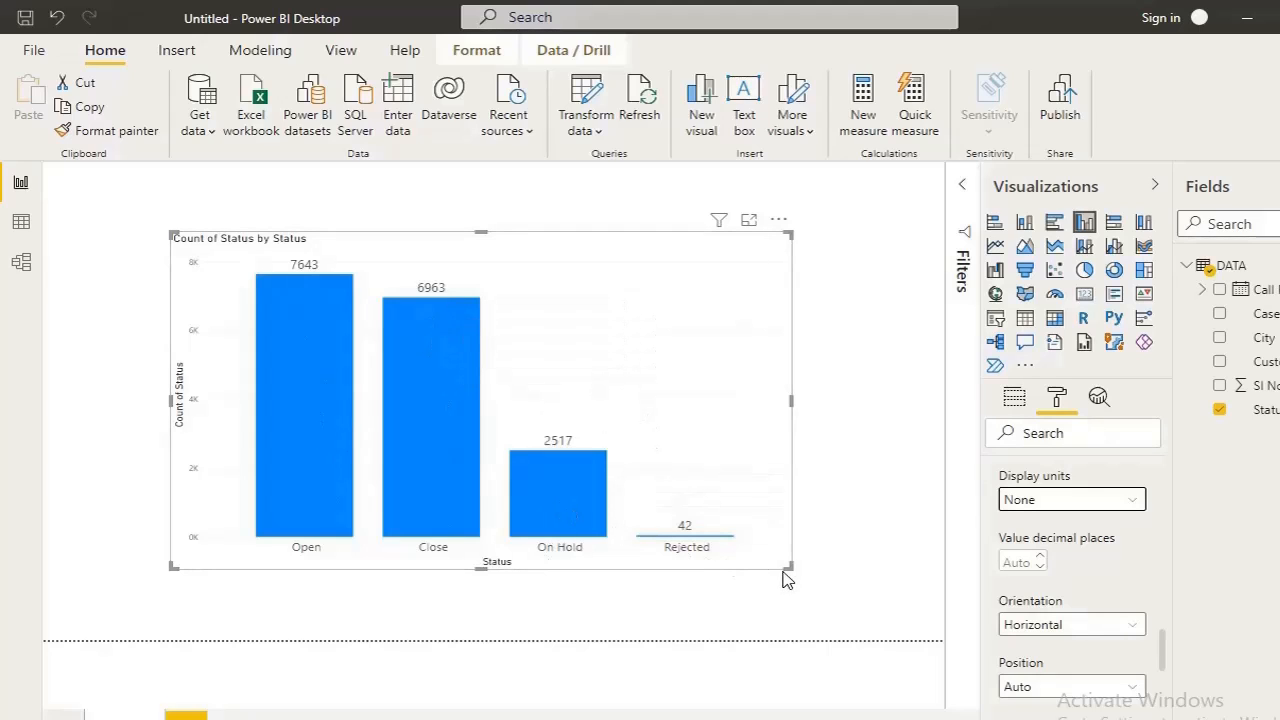
- Shrink the column chart and move it into the upper-left corner of the report page
left_click_drag(785, 568, 636, 449)
left_click_drag(332, 252, 217, 190)
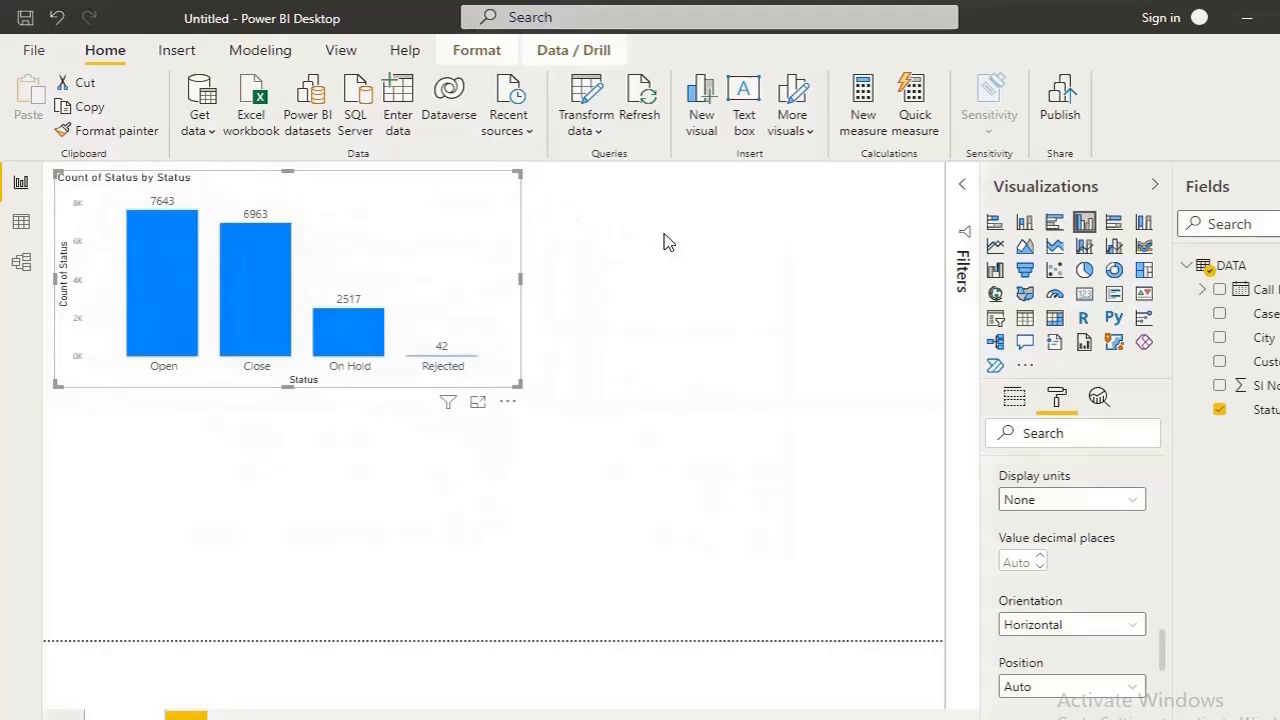
left_click(737, 252)
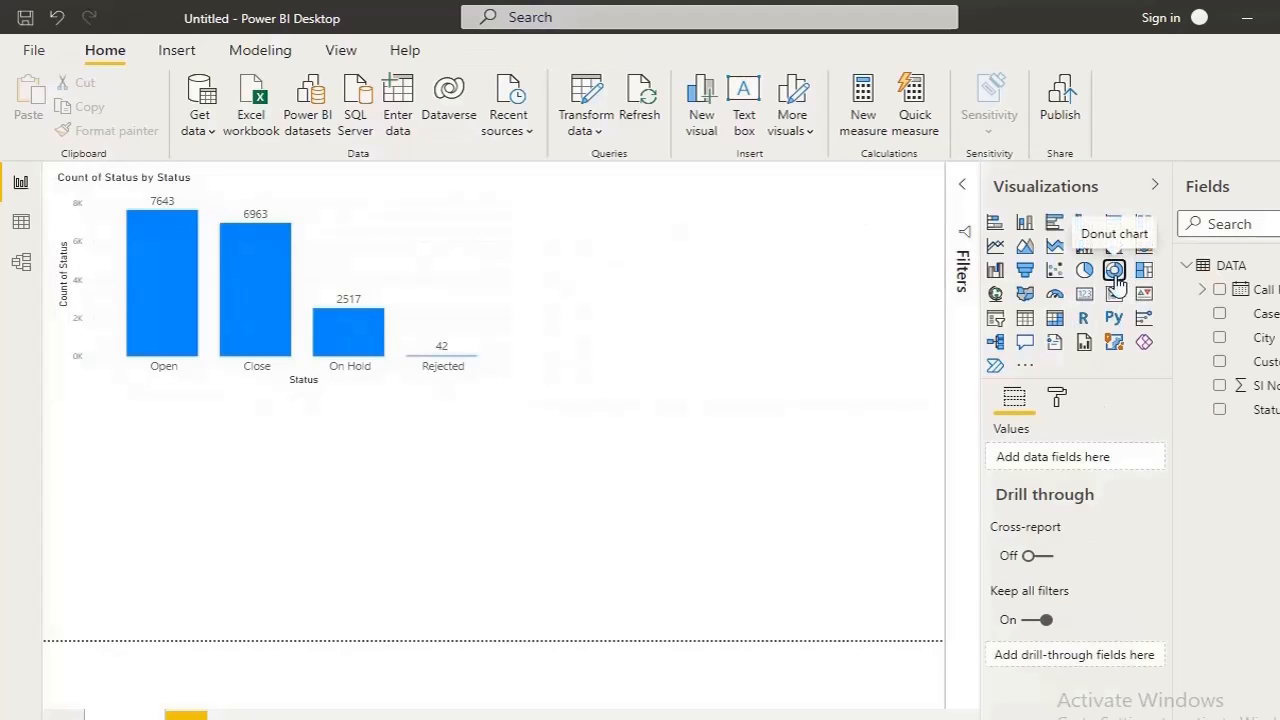
- Add a donut chart below the column chart, with Status as the legend and Count of Status as the values
left_click(1115, 278)
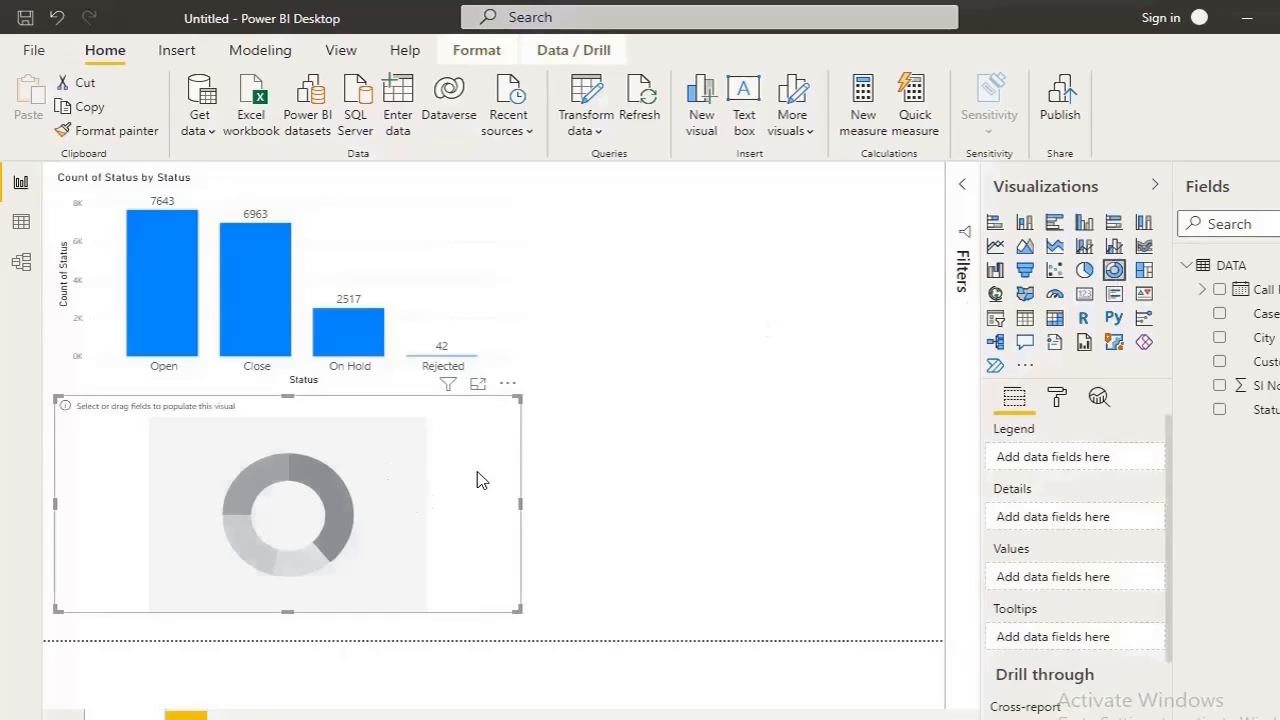
left_click_drag(480, 480, 477, 508)
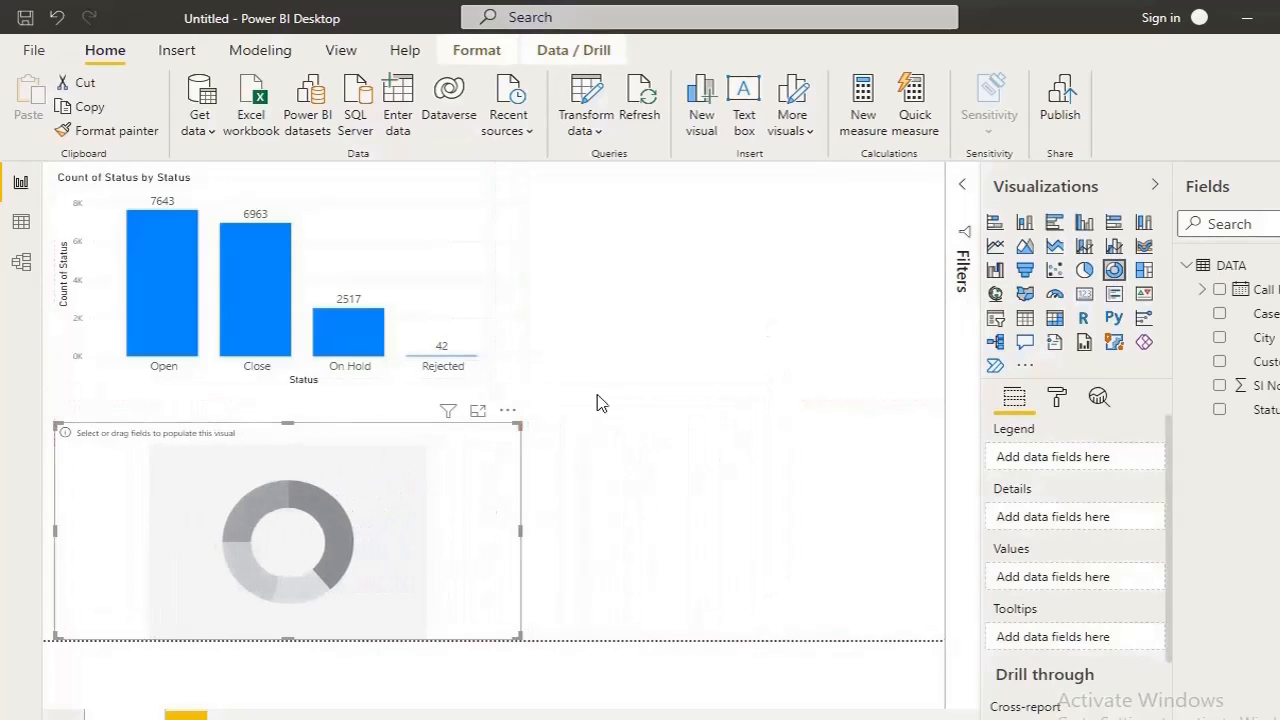
left_click(1219, 410)
left_click_drag(1105, 462, 1090, 590)
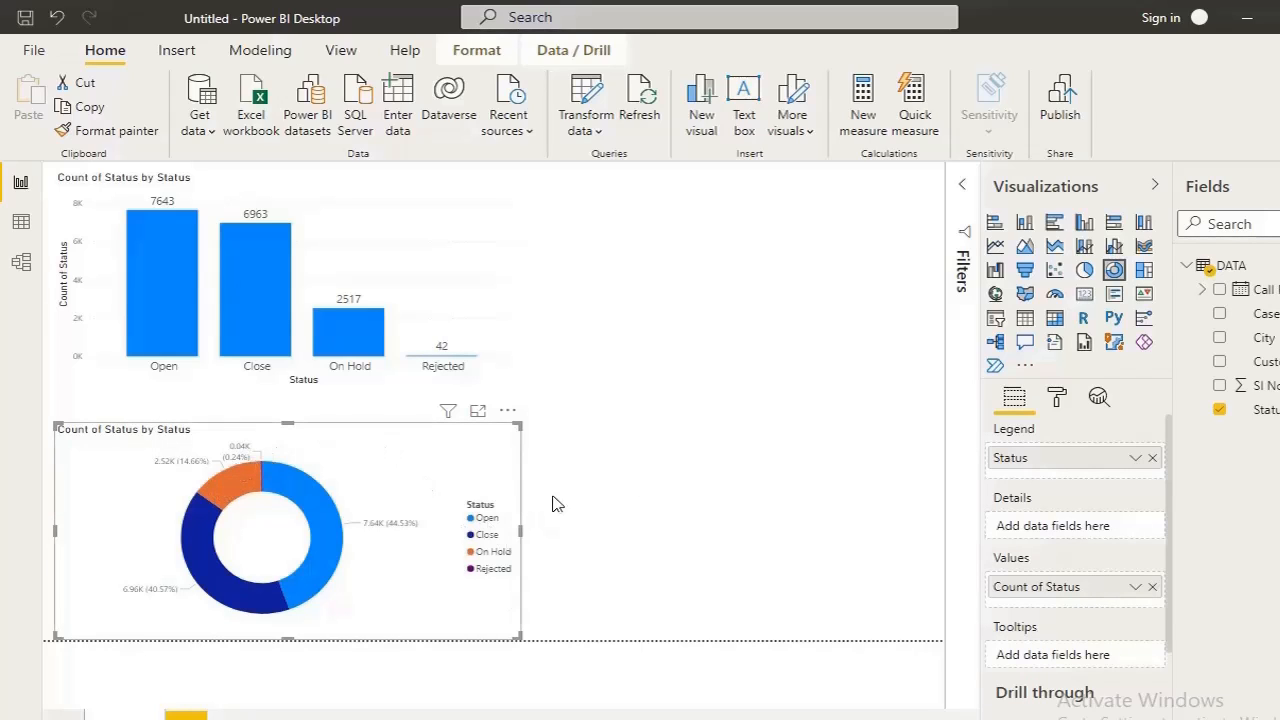
- Add a pie chart beside the column chart, with City as the legend and Status as the details
left_click(846, 303)
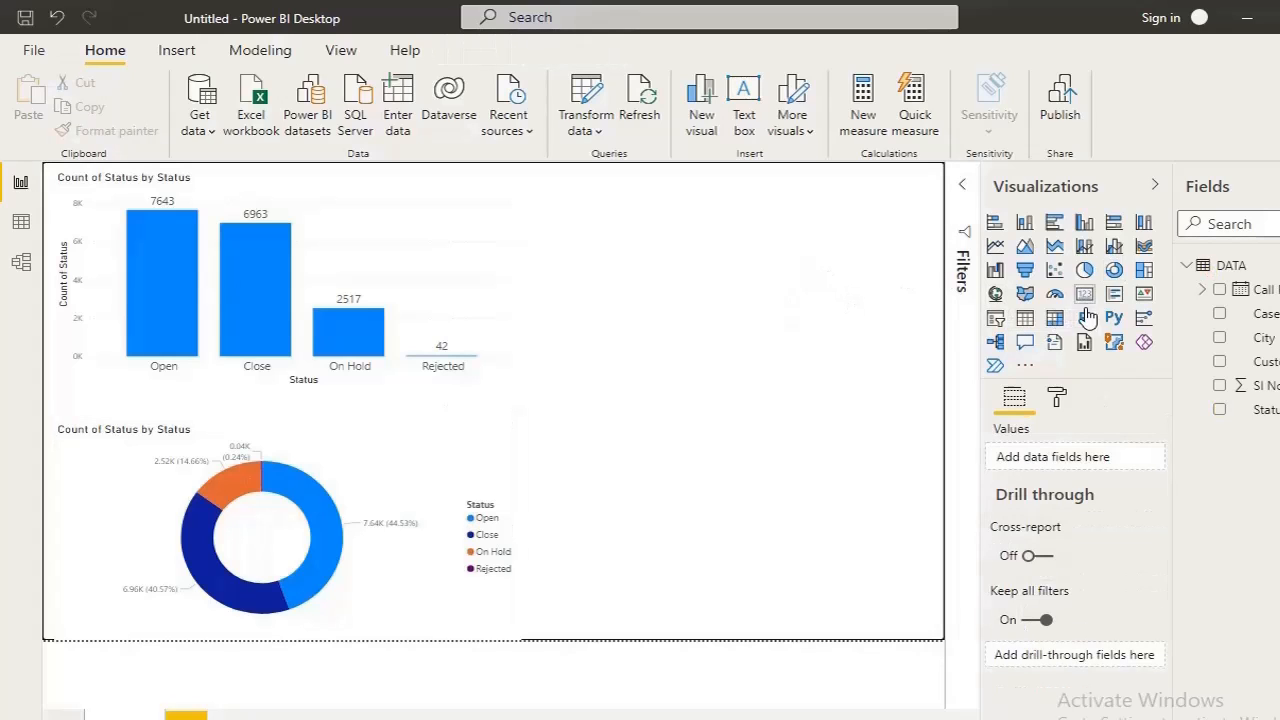
left_click(1085, 271)
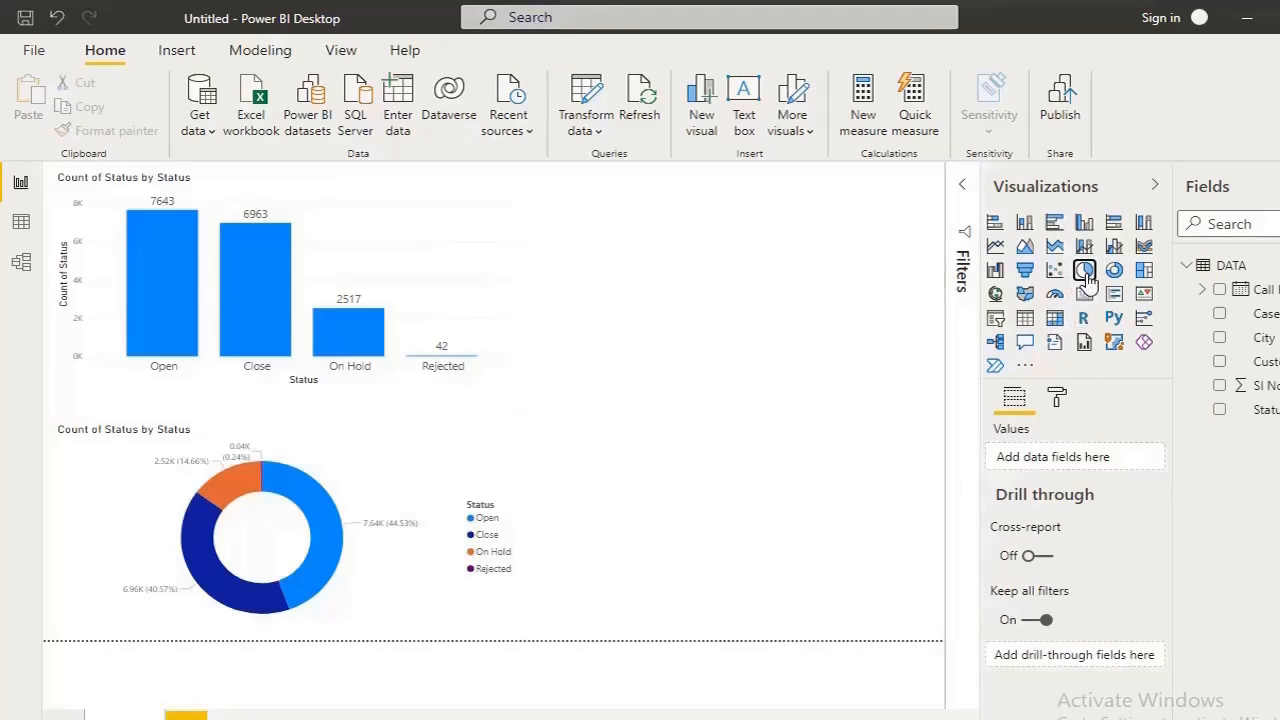
left_click(1220, 338)
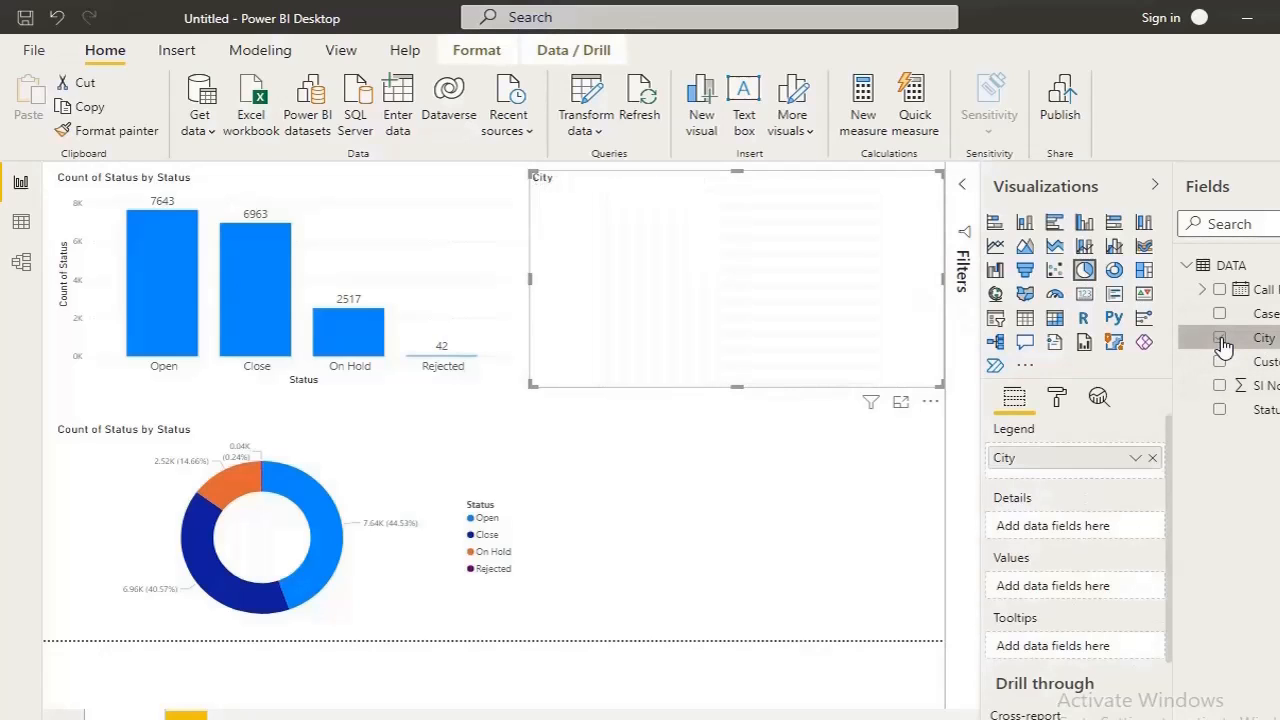
left_click(1219, 411)
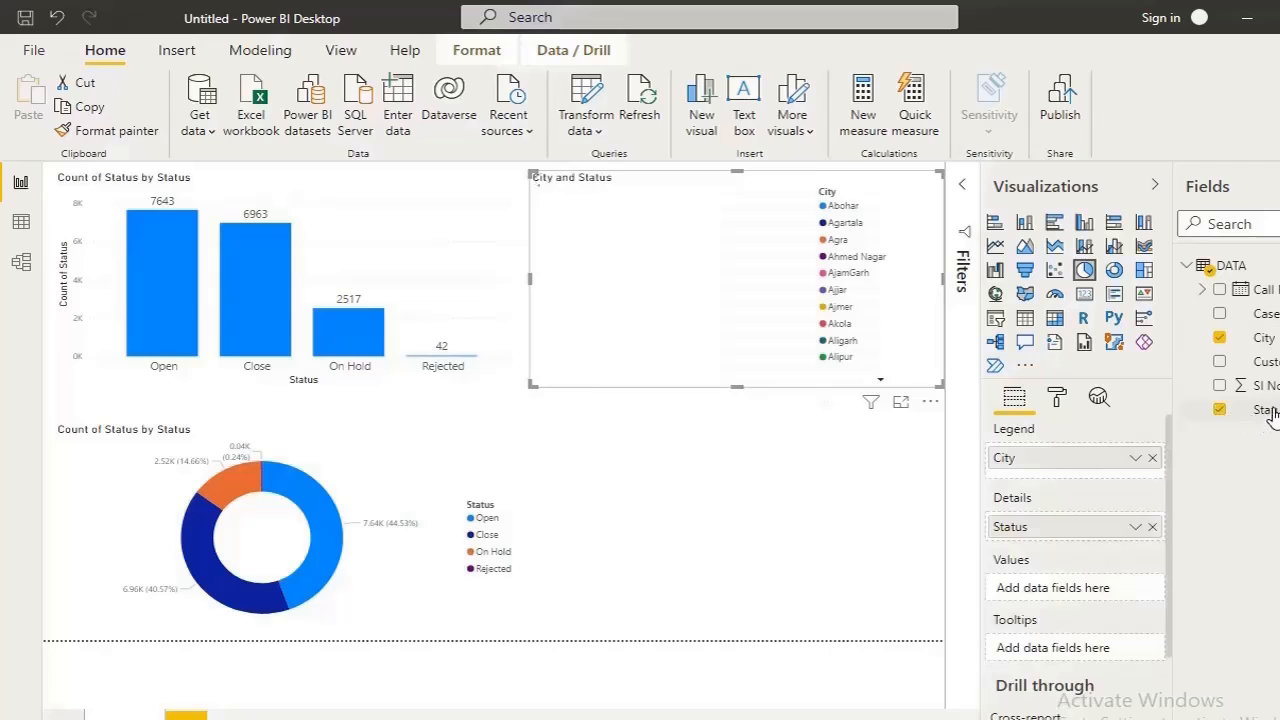
- Replace City with Status in the pie chart's legend and use Count of Status as its values
left_click(1152, 458)
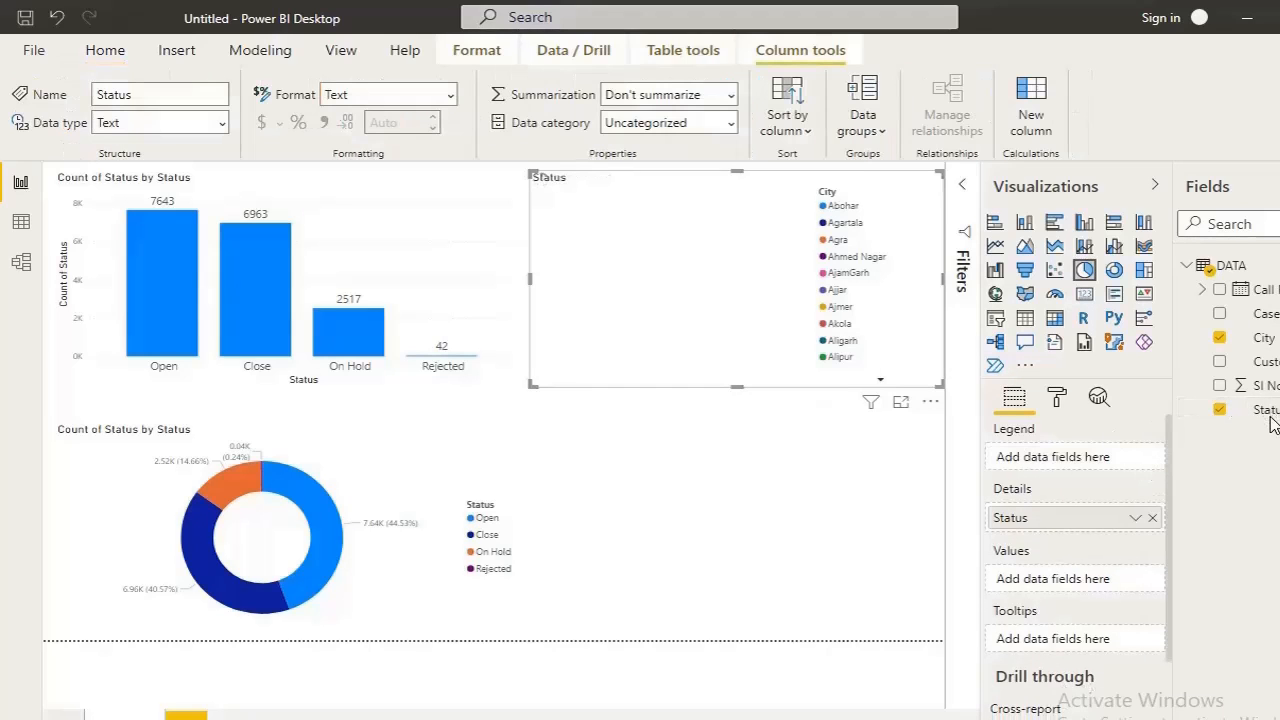
left_click_drag(1262, 410, 1052, 457)
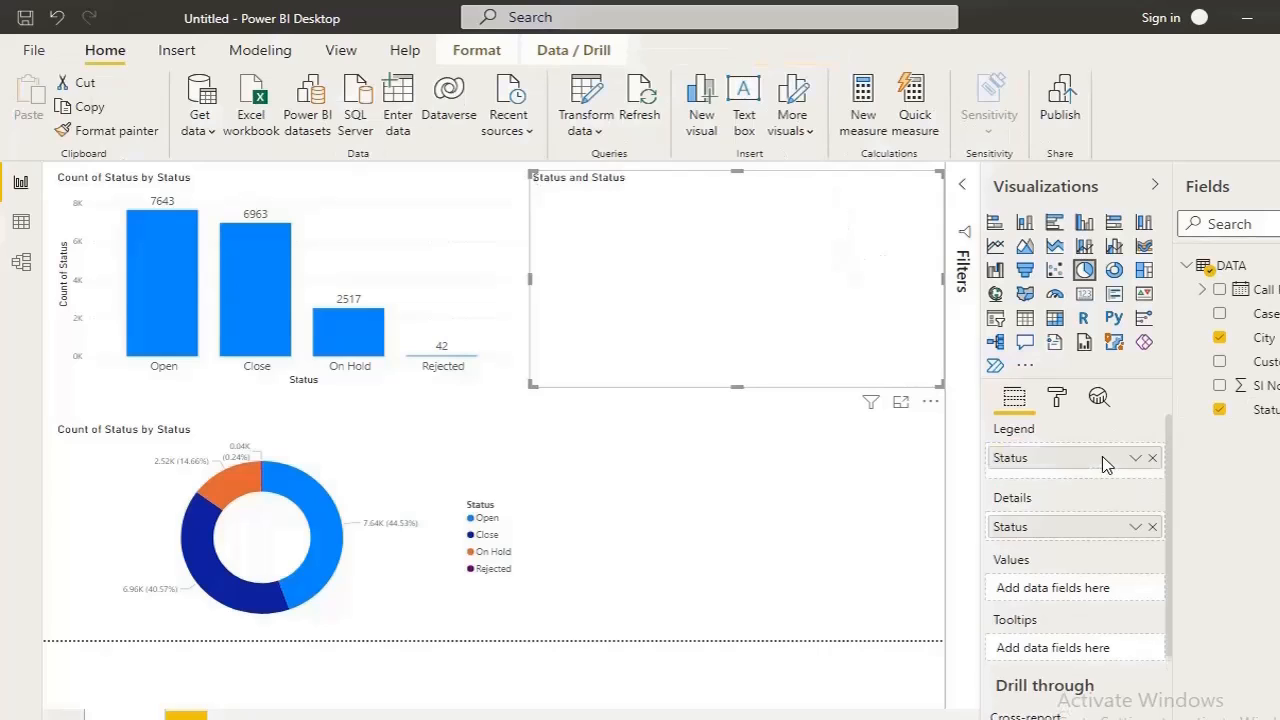
left_click_drag(1265, 412, 1058, 590)
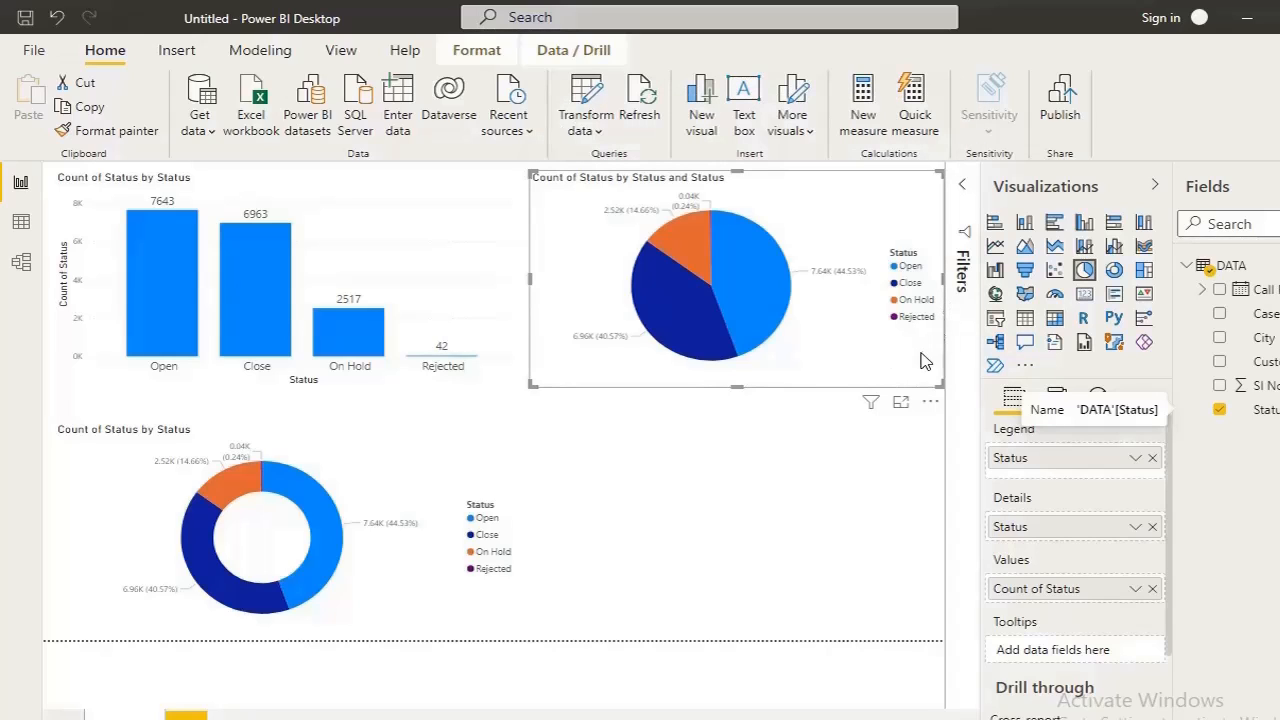
left_click(805, 504)
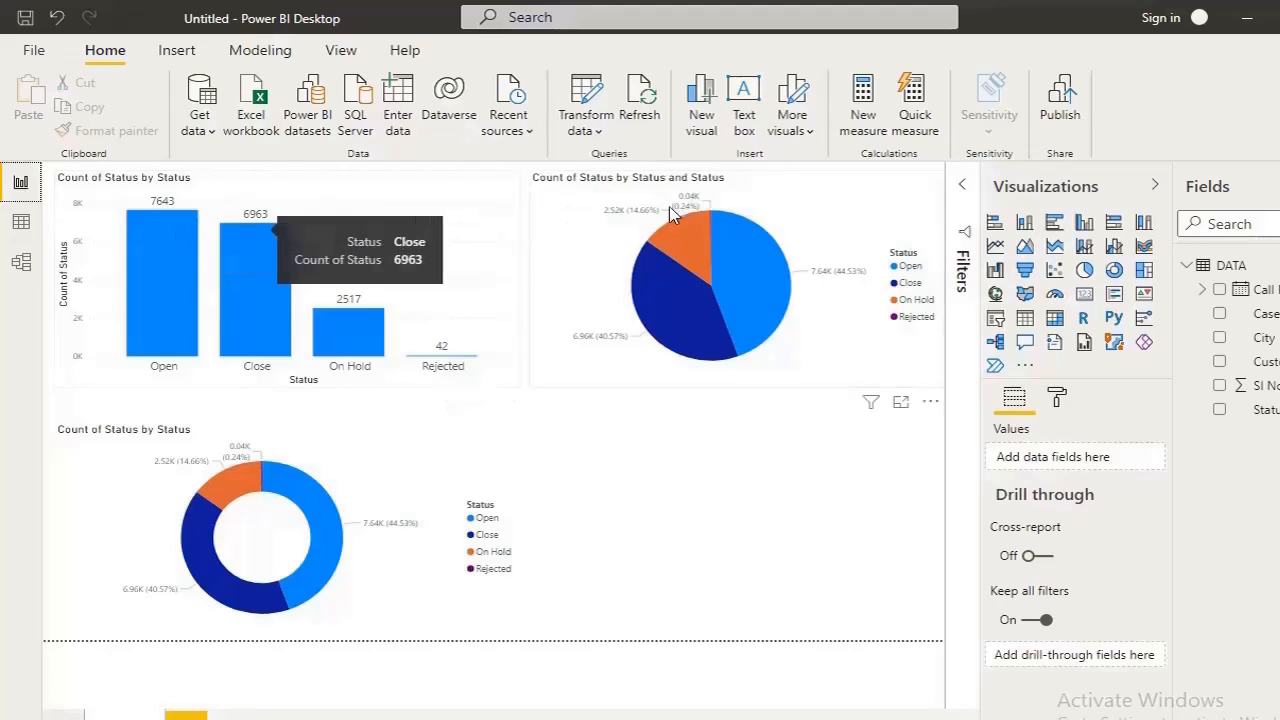
mouse_move(659, 240)
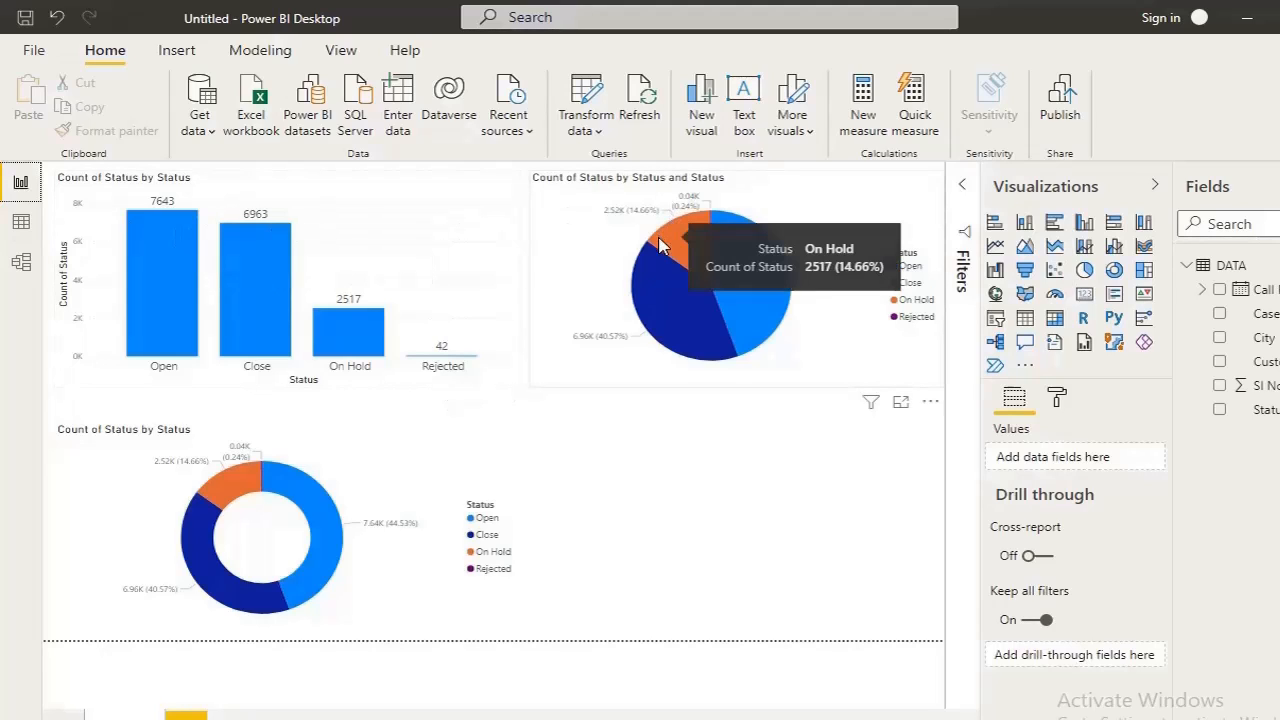